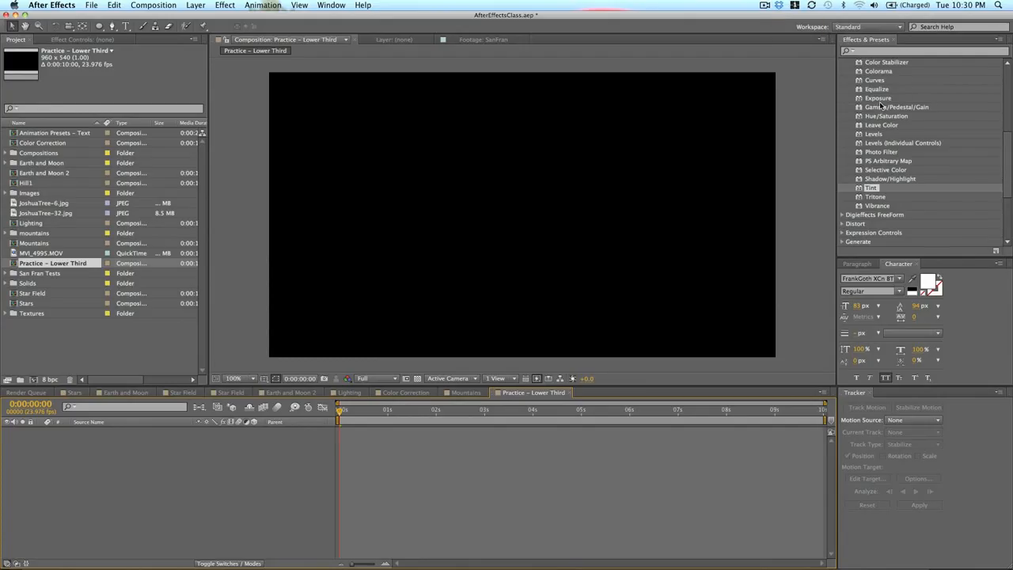
Step: Collapse the Color Correction category in the effects list
{"action": "scroll", "coordinate": [879, 102], "scroll_direction": "up", "scroll_amount": 5}
{"action": "scroll", "coordinate": [854, 110], "scroll_direction": "up", "scroll_amount": 2}
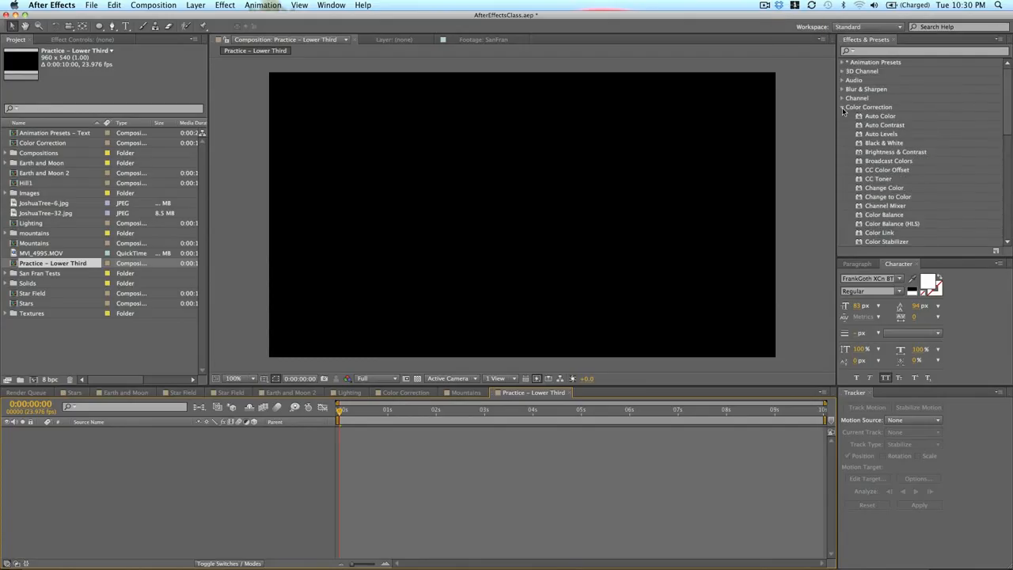
{"action": "left_click", "coordinate": [841, 108]}
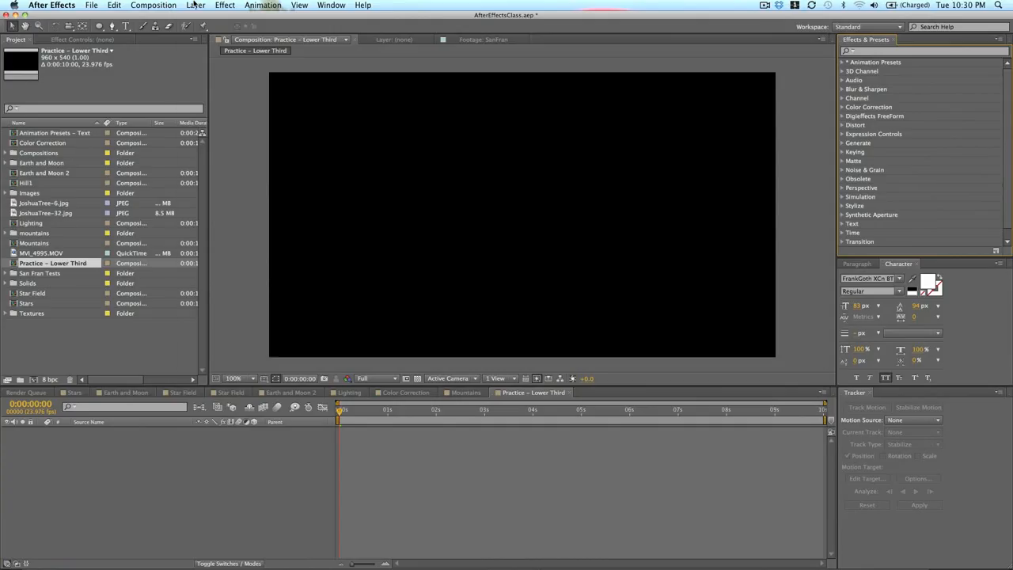
Step: Create a 960 × 540 px solid layer in light red (FF5C60)
{"action": "left_click", "coordinate": [195, 4]}
{"action": "left_click", "coordinate": [438, 330]}
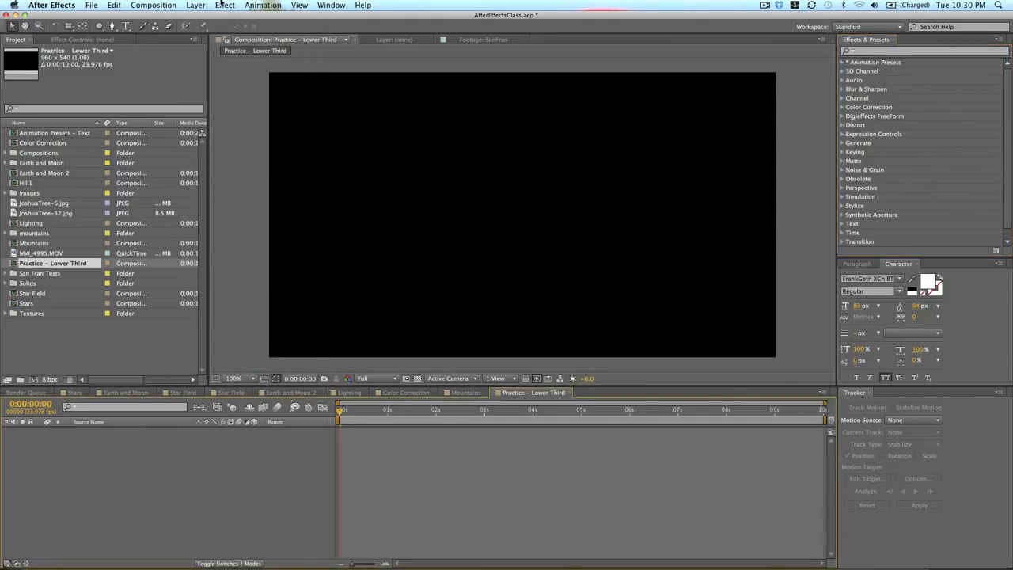
{"action": "left_click", "coordinate": [196, 5]}
{"action": "mouse_move", "coordinate": [207, 17]}
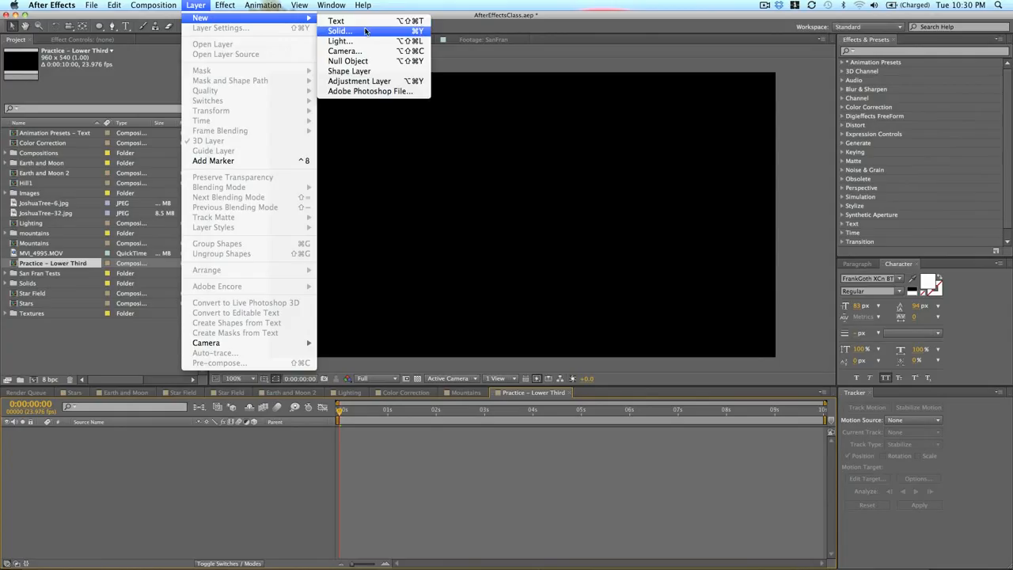
{"action": "left_click", "coordinate": [366, 31]}
{"action": "left_click", "coordinate": [470, 275]}
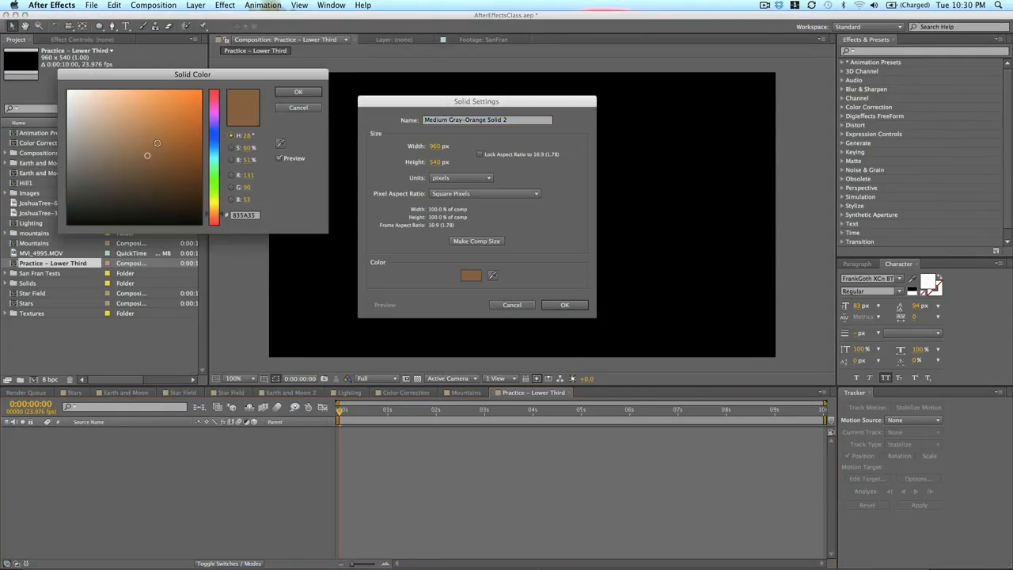
{"action": "mouse_move", "coordinate": [212, 166]}
{"action": "left_mouse_down"}
{"action": "mouse_move", "coordinate": [214, 144]}
{"action": "mouse_move", "coordinate": [214, 153]}
{"action": "mouse_move", "coordinate": [194, 140]}
{"action": "mouse_move", "coordinate": [170, 95]}
{"action": "left_mouse_up"}
{"action": "mouse_move", "coordinate": [219, 147]}
{"action": "left_mouse_down"}
{"action": "mouse_move", "coordinate": [216, 92]}
{"action": "mouse_move", "coordinate": [141, 88]}
{"action": "mouse_move", "coordinate": [153, 90]}
{"action": "left_mouse_up"}
{"action": "left_click", "coordinate": [309, 93]}
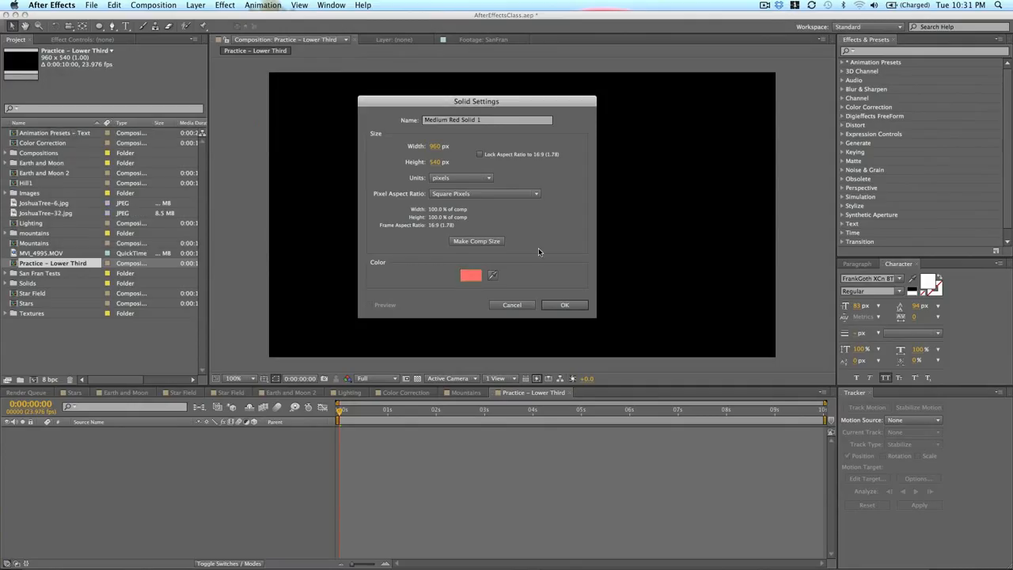
{"action": "left_click", "coordinate": [564, 305]}
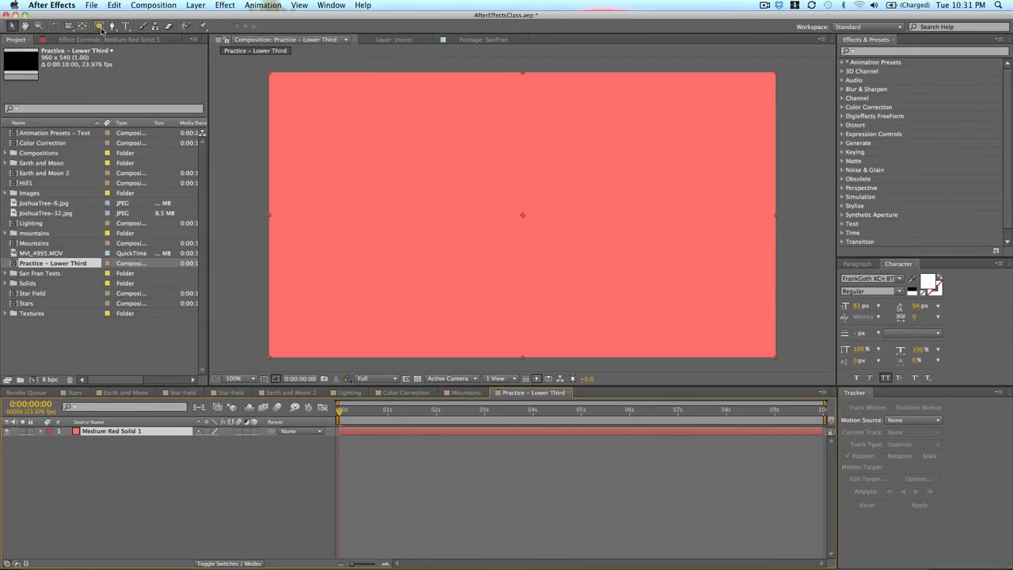
Step: Mask the red solid with a wide rectangle in the lower part of the frame, starting beyond the frame's left edge and ending just past its centre
{"action": "left_click_drag", "start_coordinate": [99, 26], "coordinate": [148, 26]}
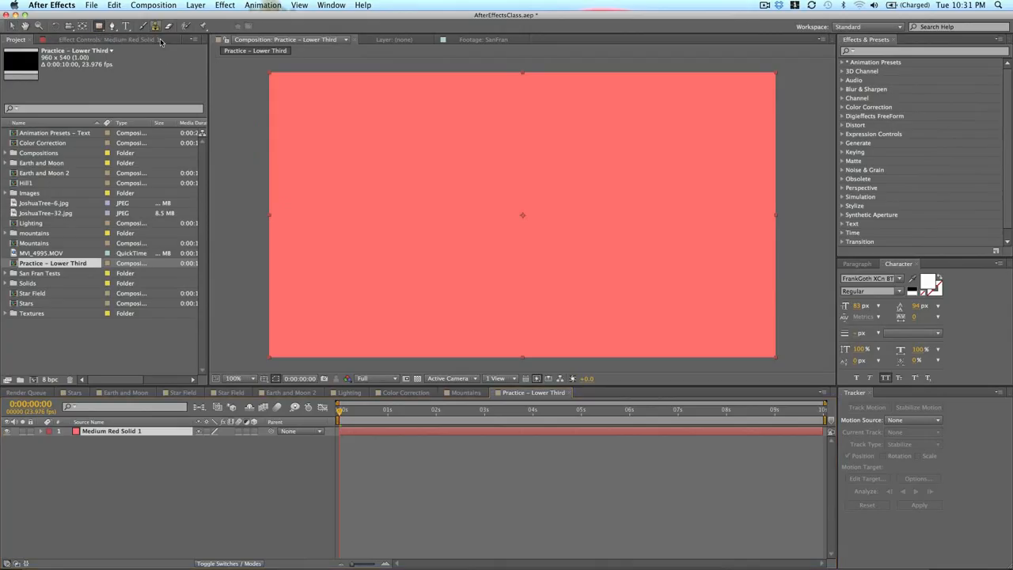
{"action": "left_click_drag", "start_coordinate": [245, 235], "coordinate": [557, 292]}
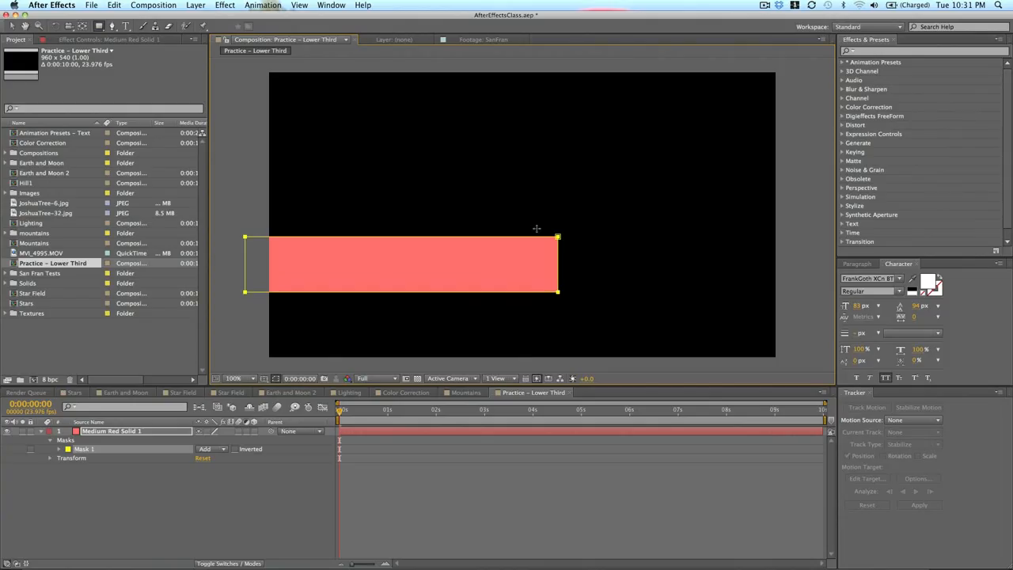
{"action": "left_click", "coordinate": [409, 465]}
{"action": "left_click", "coordinate": [367, 265]}
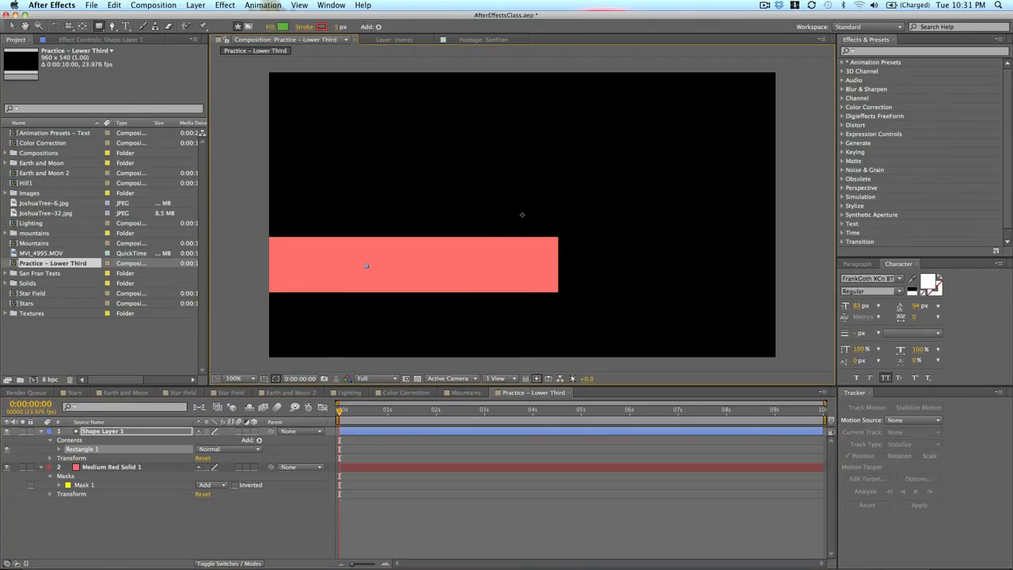
{"action": "key", "text": "super+z"}
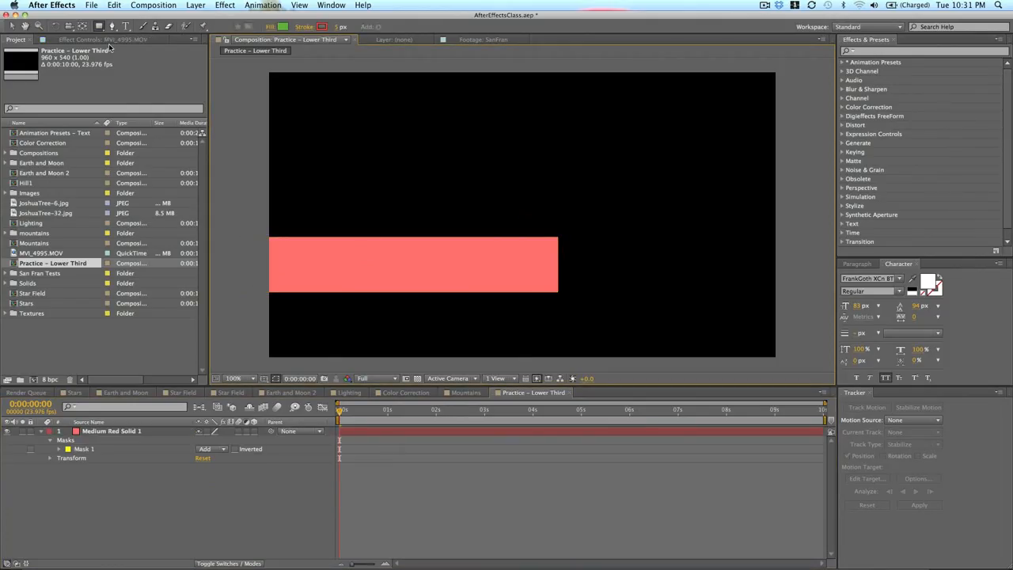
Step: Add a text layer with the person's full name over the red bar
{"action": "left_click", "coordinate": [125, 26]}
{"action": "left_click", "coordinate": [337, 269]}
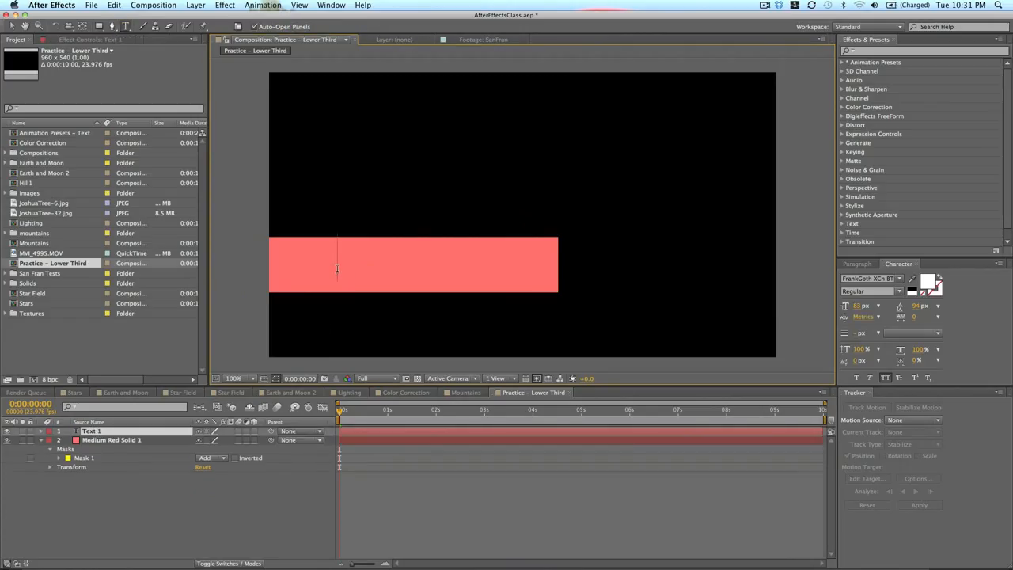
{"action": "type", "text": "PHIL E"}
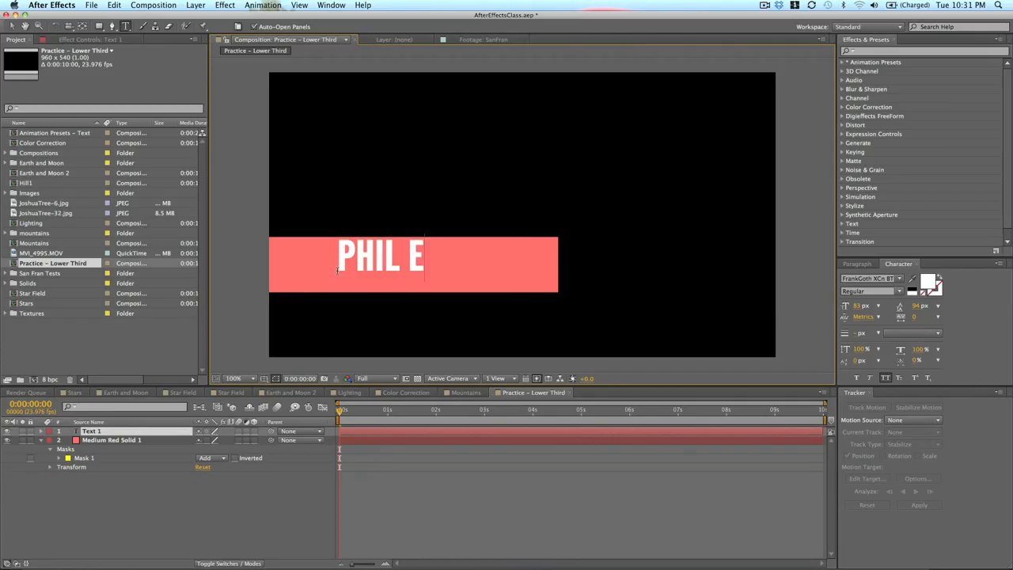
{"action": "type", "text": "BINER"}
{"action": "left_click", "coordinate": [12, 25]}
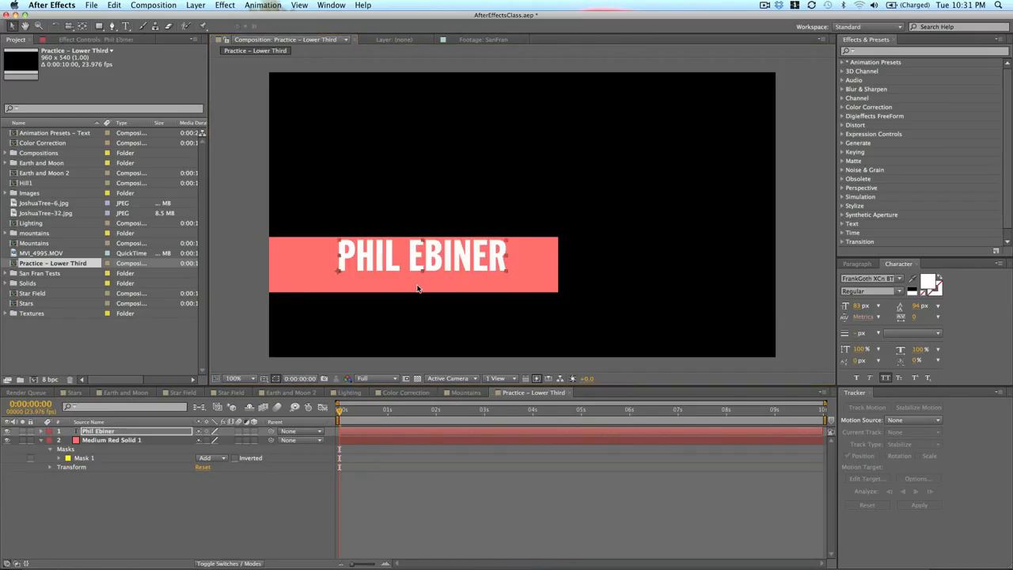
Step: Enlarge the name text to 106 px and position it inside the red bar, near the bar's right end
{"action": "left_click_drag", "start_coordinate": [459, 274], "coordinate": [459, 276]}
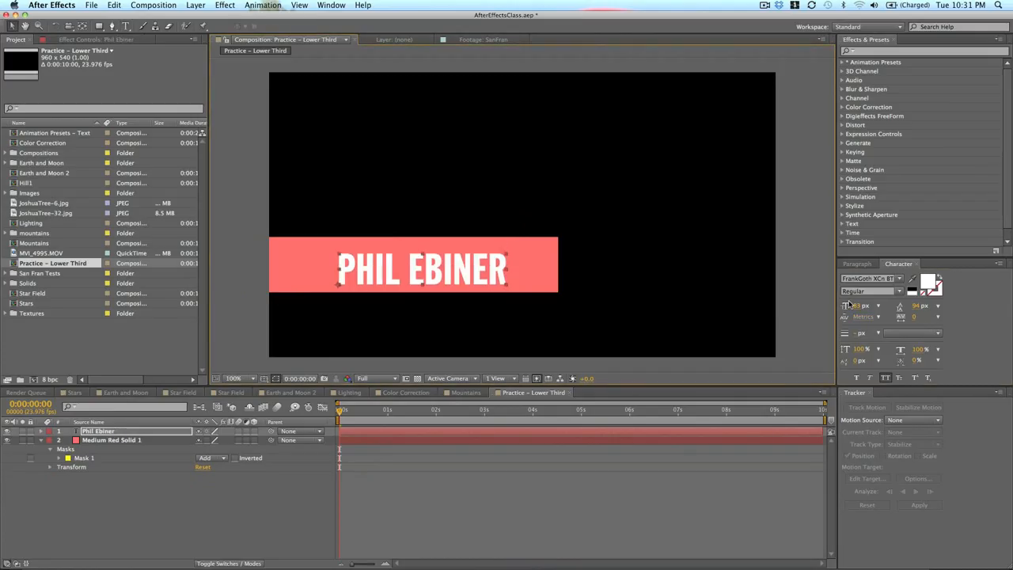
{"action": "left_click_drag", "start_coordinate": [856, 305], "coordinate": [871, 308]}
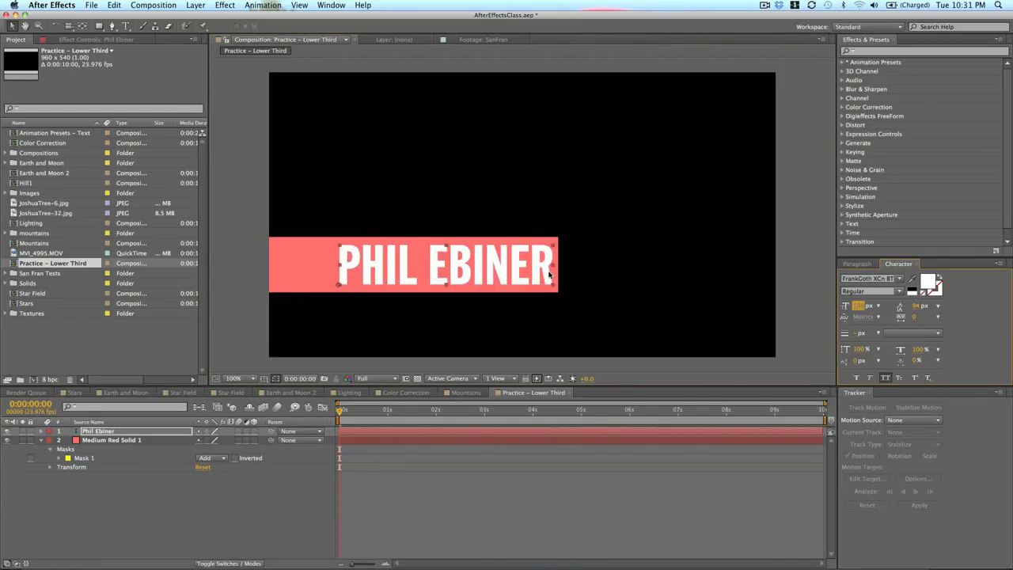
{"action": "left_click_drag", "start_coordinate": [551, 274], "coordinate": [545, 274]}
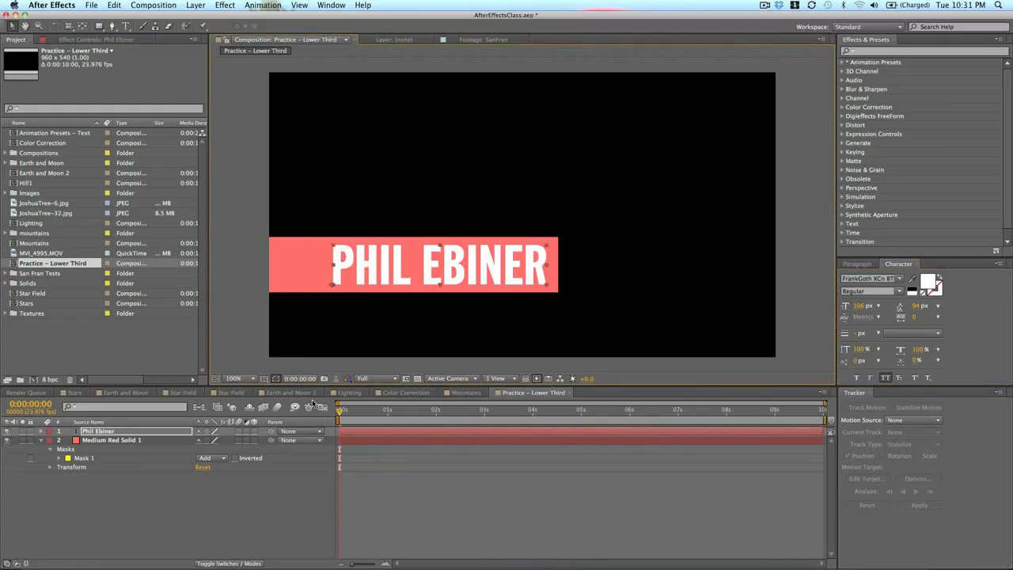
{"action": "left_click", "coordinate": [452, 491]}
Step: Create a 960 × 540 px turquoise solid (5CFFD3) and move it beneath the text and red solid layers
{"action": "left_click", "coordinate": [371, 439]}
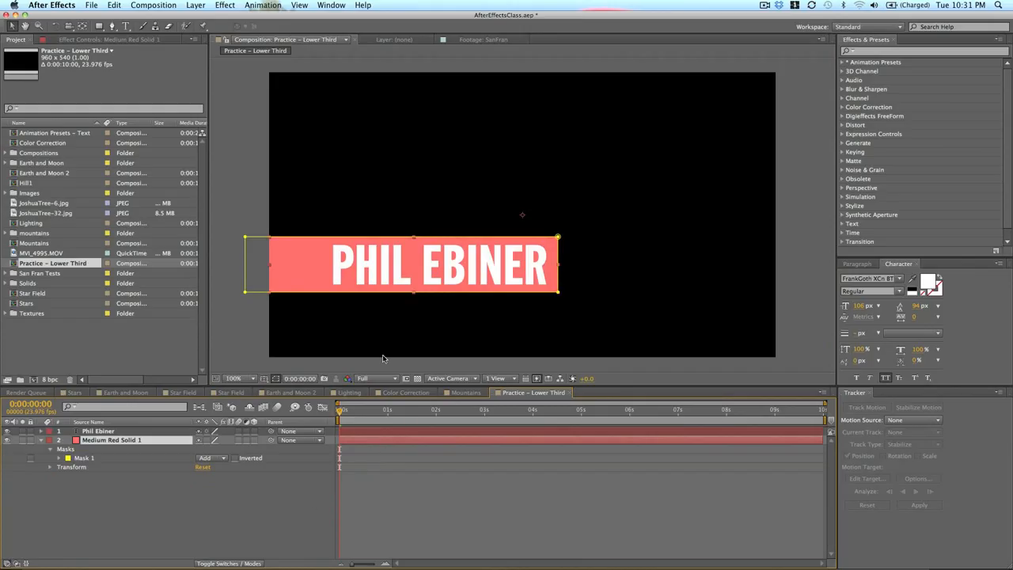
{"action": "left_click", "coordinate": [194, 5]}
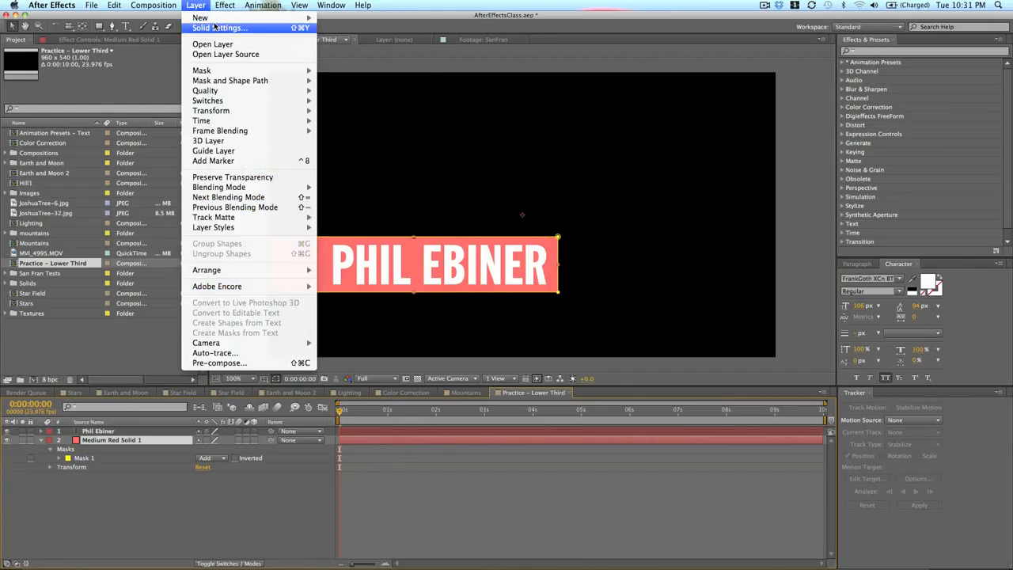
{"action": "mouse_move", "coordinate": [208, 17]}
{"action": "left_click", "coordinate": [332, 30]}
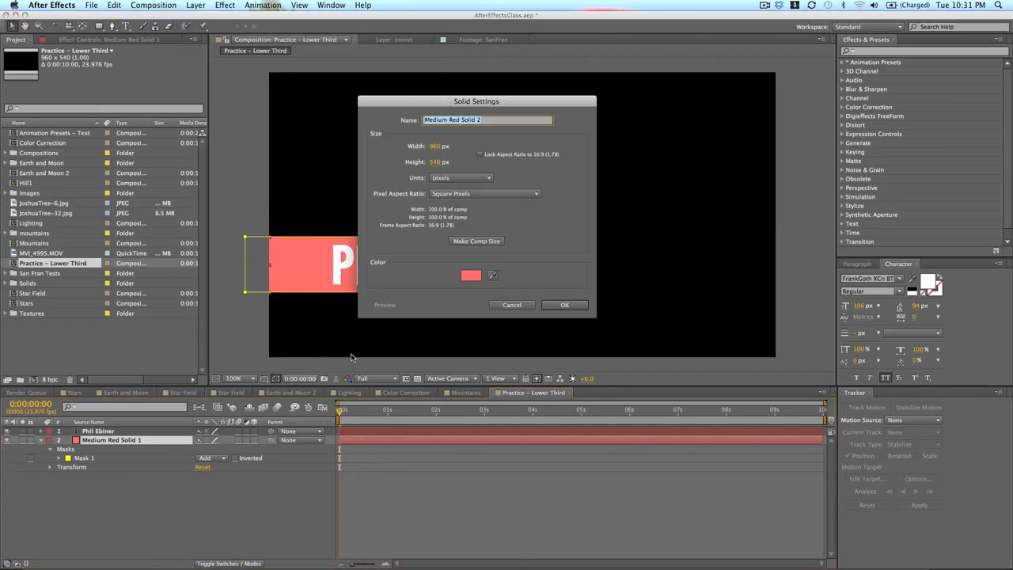
{"action": "left_click", "coordinate": [470, 275]}
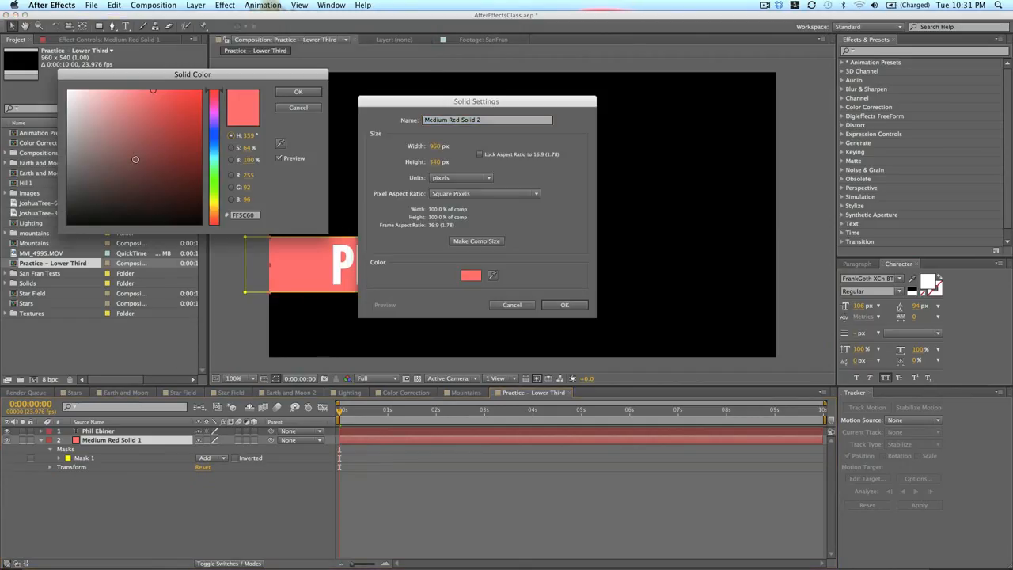
{"action": "left_click", "coordinate": [212, 161]}
{"action": "left_click_drag", "start_coordinate": [212, 161], "coordinate": [212, 168]}
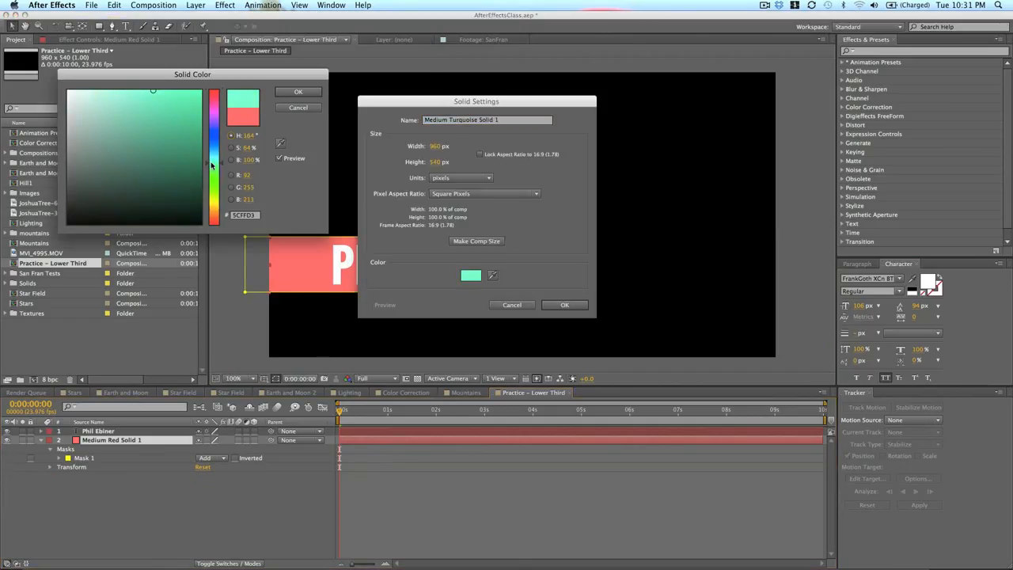
{"action": "left_click", "coordinate": [299, 91]}
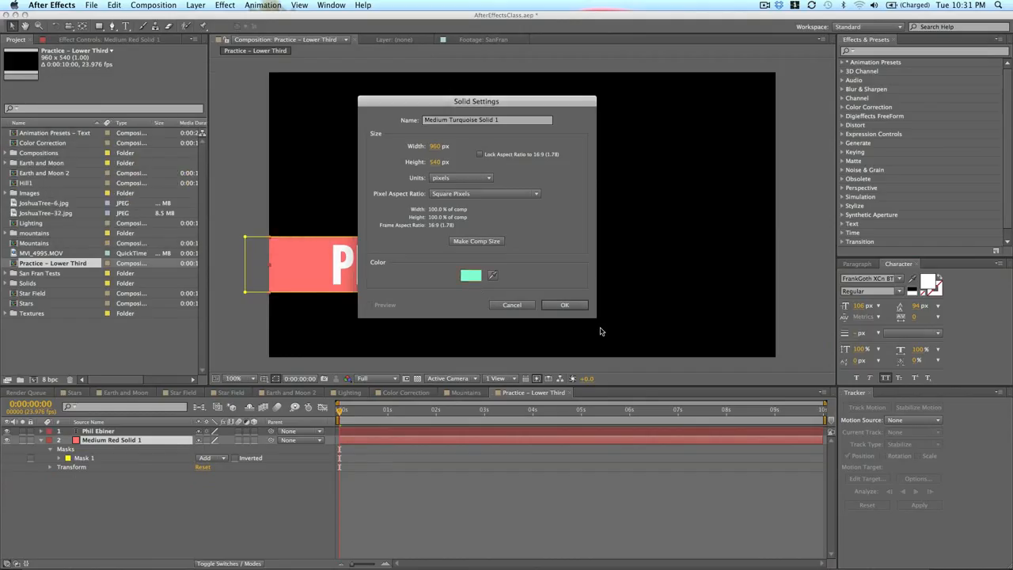
{"action": "left_click", "coordinate": [567, 305]}
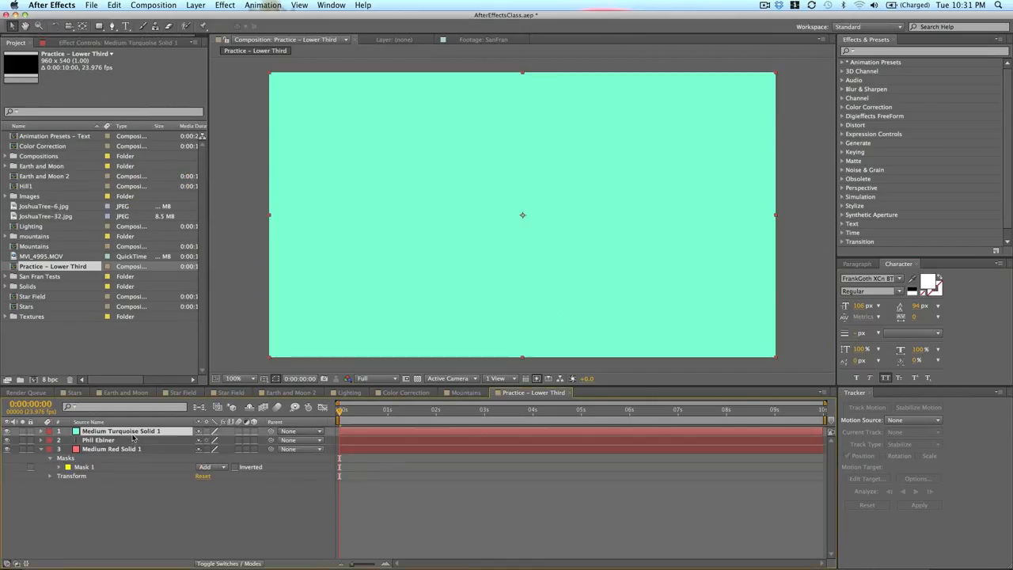
{"action": "left_click_drag", "start_coordinate": [133, 436], "coordinate": [134, 480]}
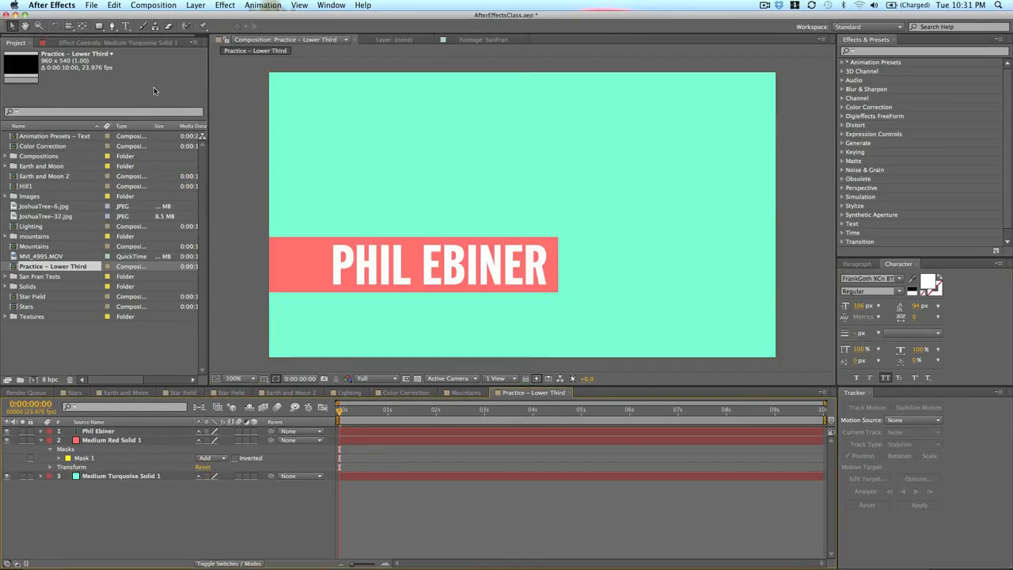
{"action": "left_click", "coordinate": [99, 26]}
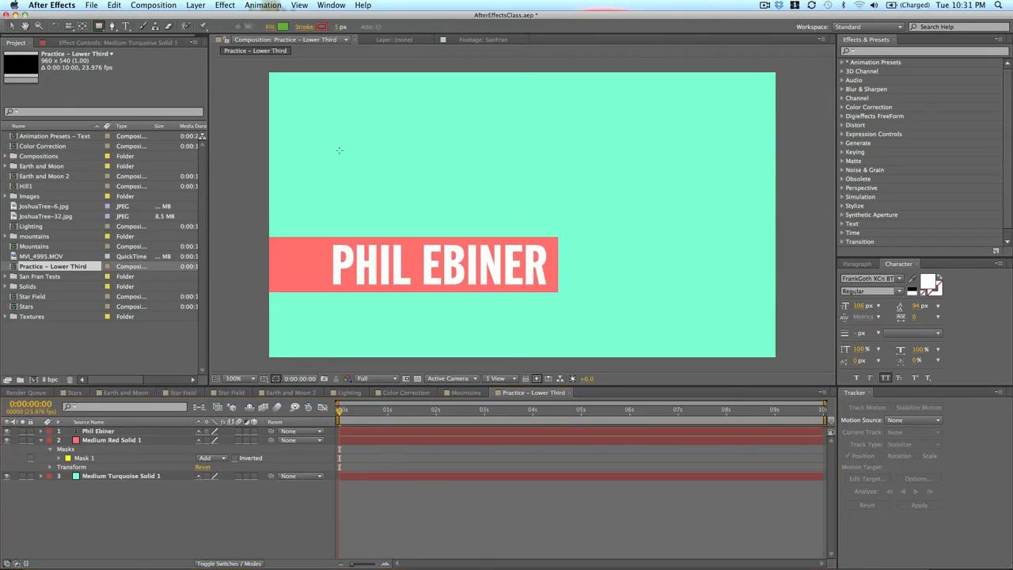
{"action": "left_click_drag", "start_coordinate": [264, 292], "coordinate": [542, 311]}
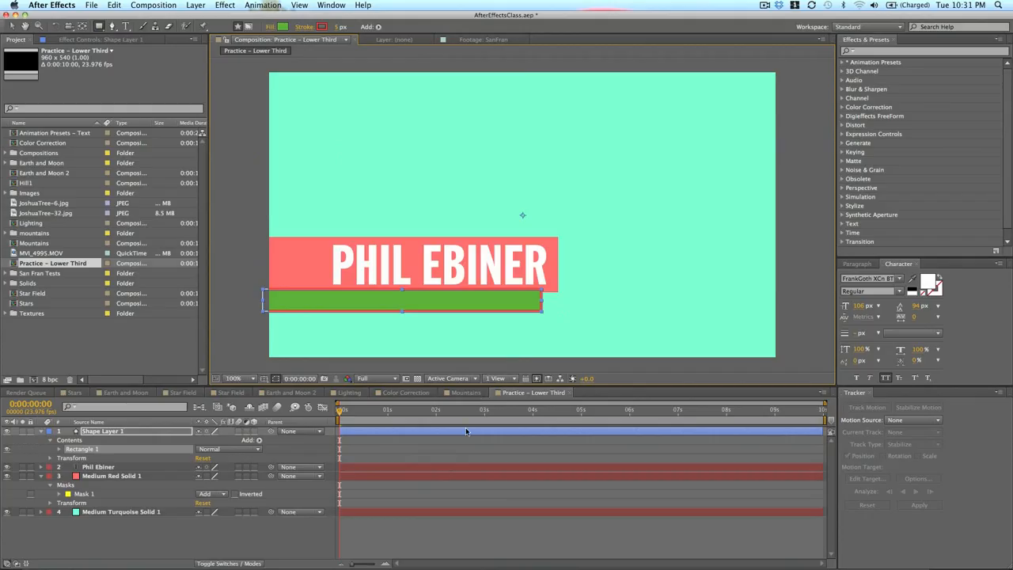
{"action": "key", "text": "Delete"}
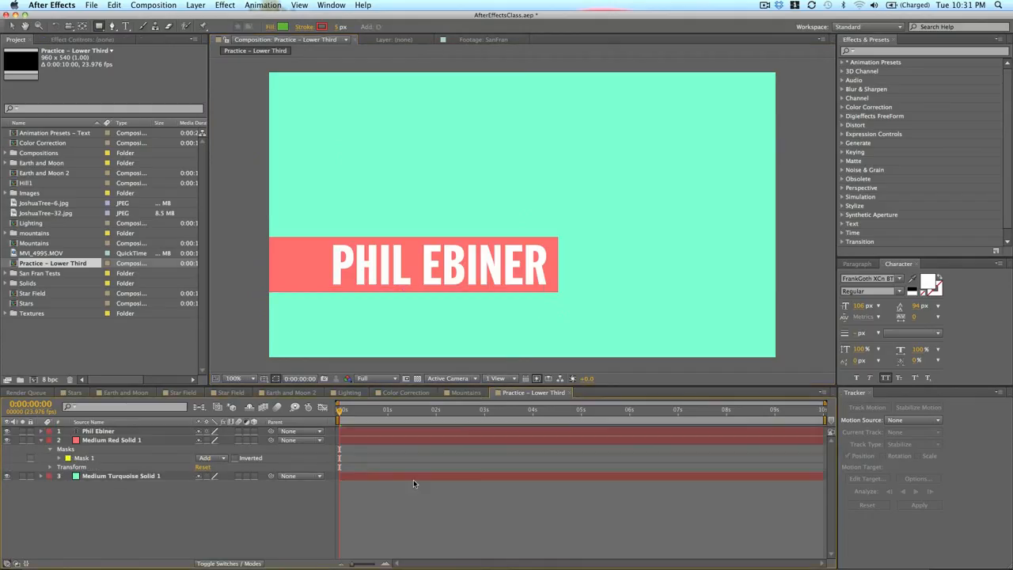
Step: Mask the turquoise solid to a thin bar slightly shorter than the red one and nudge it up flush against the red bar's lower edge
{"action": "left_click", "coordinate": [366, 476]}
{"action": "mouse_move", "coordinate": [255, 325]}
{"action": "left_mouse_down"}
{"action": "mouse_move", "coordinate": [362, 295]}
{"action": "mouse_move", "coordinate": [539, 298]}
{"action": "mouse_move", "coordinate": [521, 306]}
{"action": "left_mouse_up"}
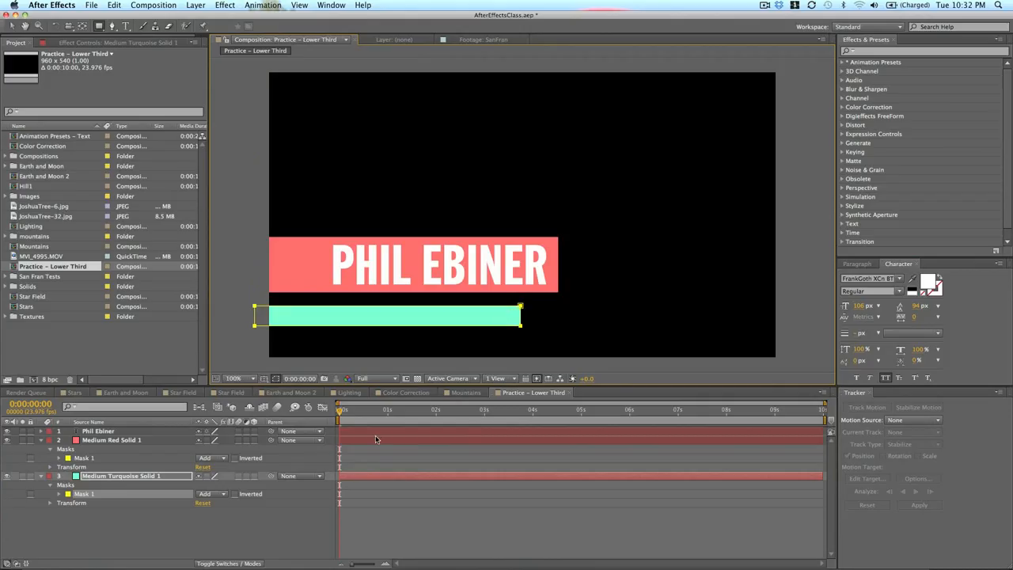
{"action": "key", "text": "shift+Up"}
{"action": "key", "text": "shift+Up"}
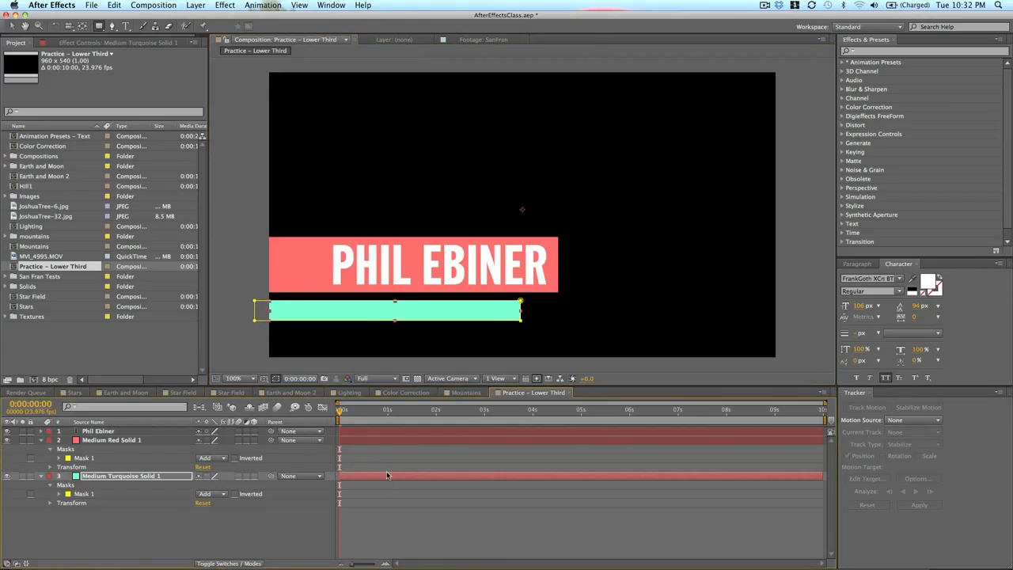
{"action": "key", "text": "Up"}
{"action": "key", "text": "Up"}
{"action": "key", "text": "Up"}
{"action": "key", "text": "Up"}
{"action": "key", "text": "Up"}
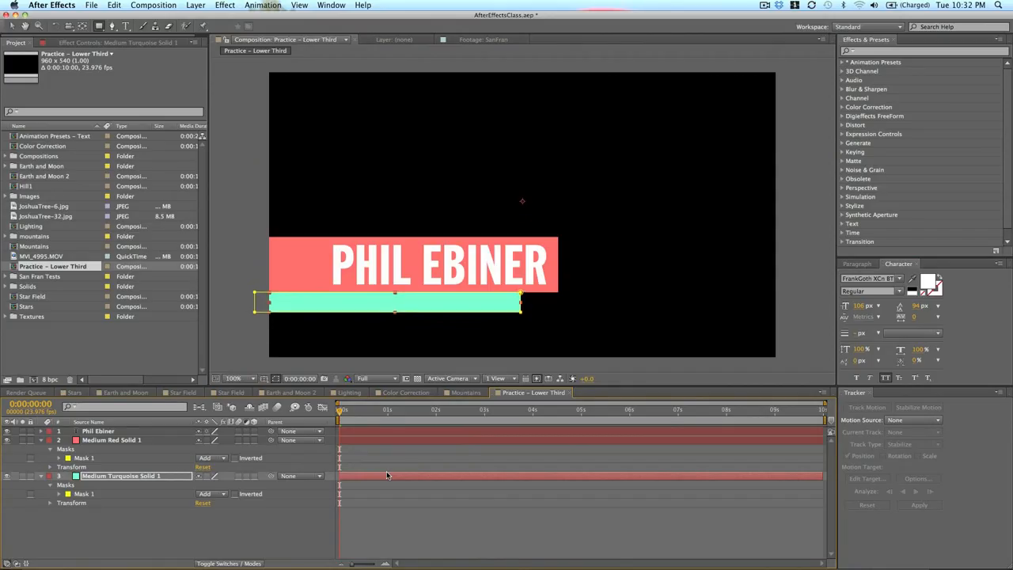
{"action": "left_click", "coordinate": [402, 535]}
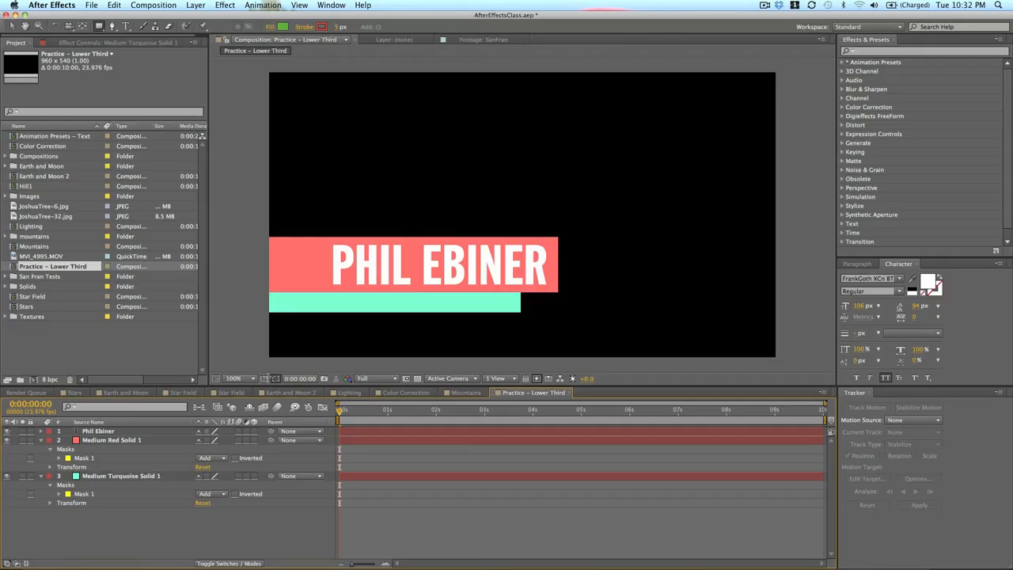
Step: Duplicate the name text layer
{"action": "left_click", "coordinate": [397, 273]}
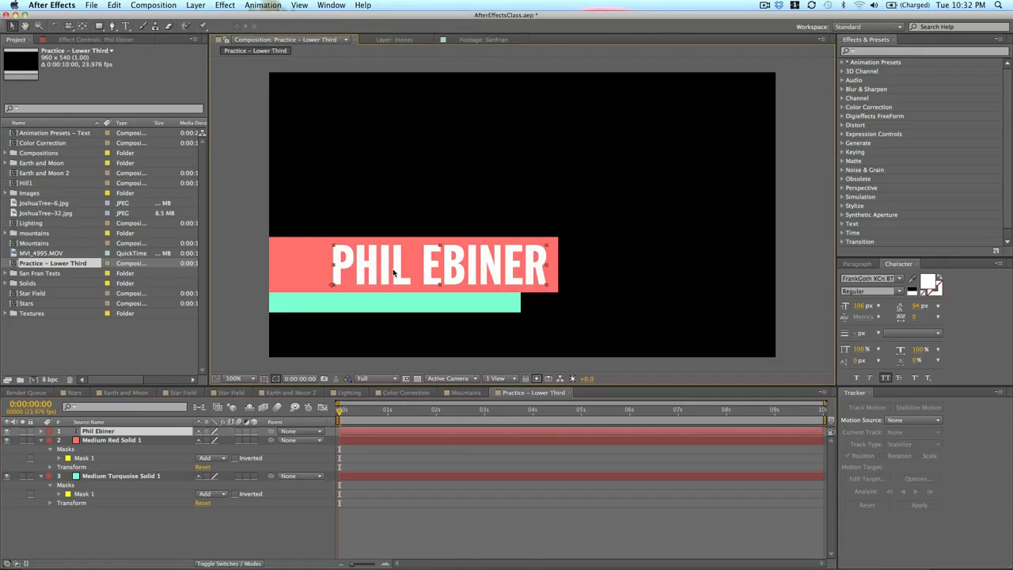
{"action": "left_click", "coordinate": [385, 431]}
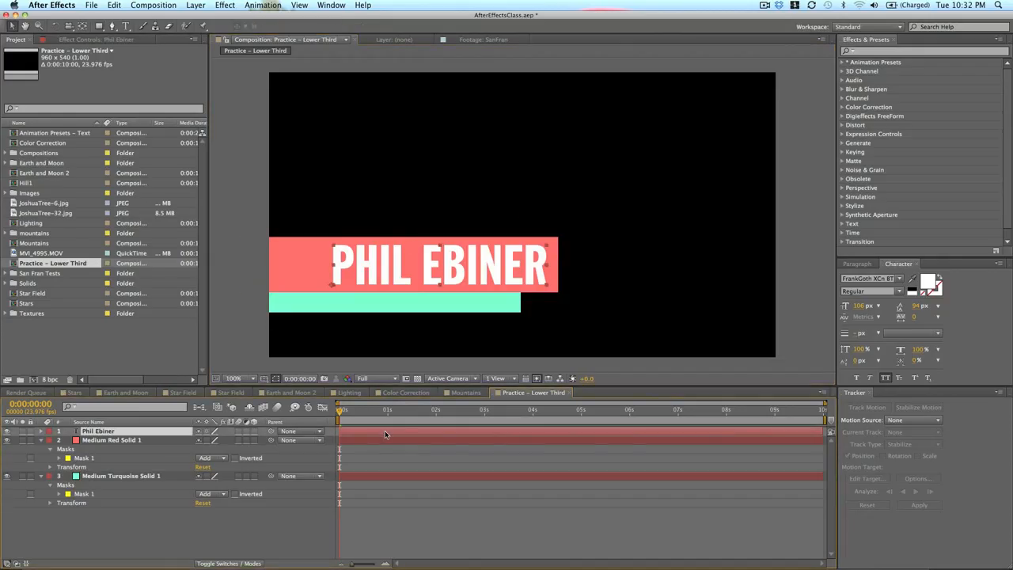
{"action": "key", "text": "super+d"}
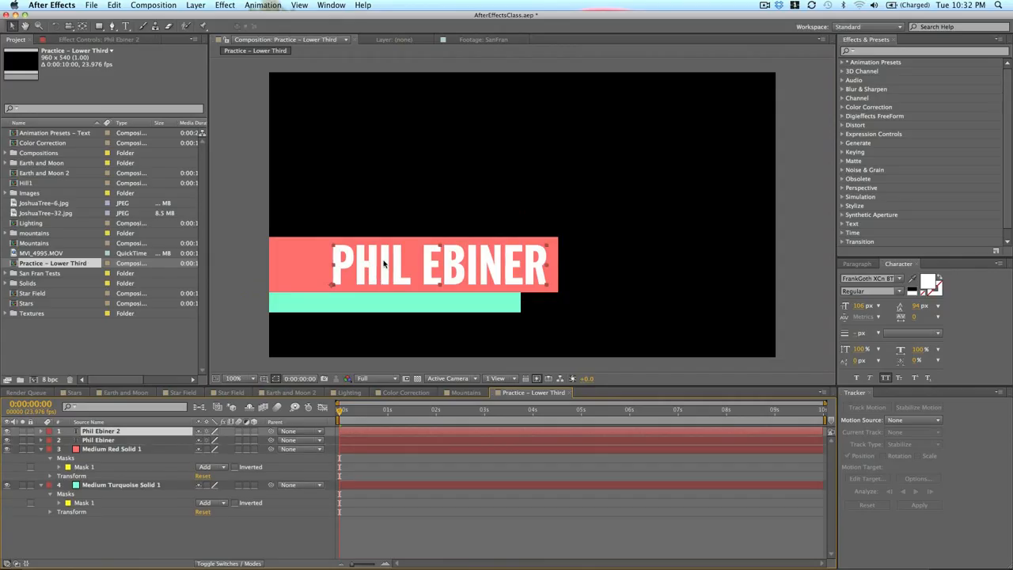
Step: Move the duplicated text down onto the turquoise bar and set its font size to 34 px
{"action": "left_click_drag", "start_coordinate": [383, 264], "coordinate": [384, 286]}
{"action": "left_click", "coordinate": [856, 305]}
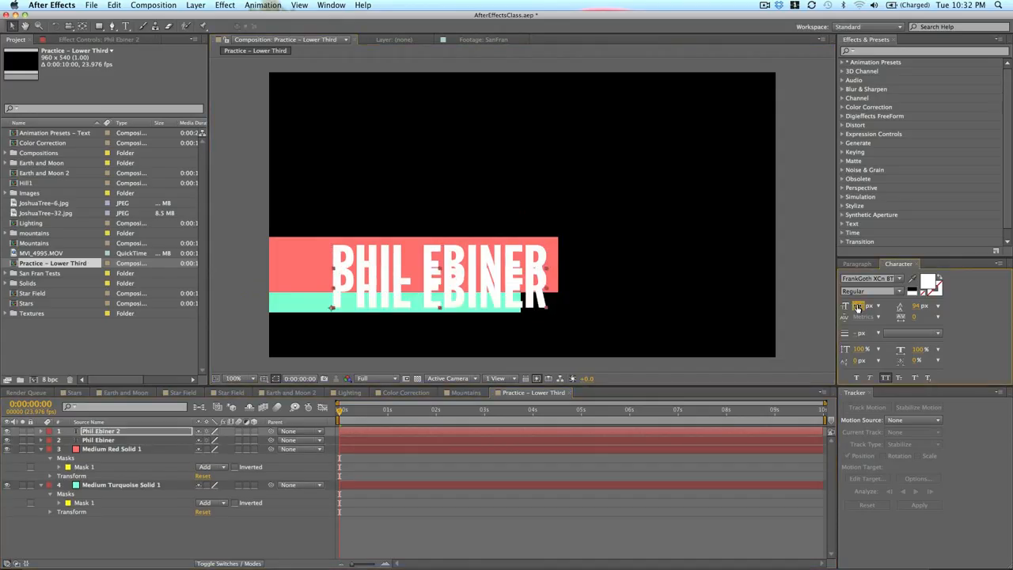
{"action": "type", "text": "34"}
{"action": "key", "text": "Return"}
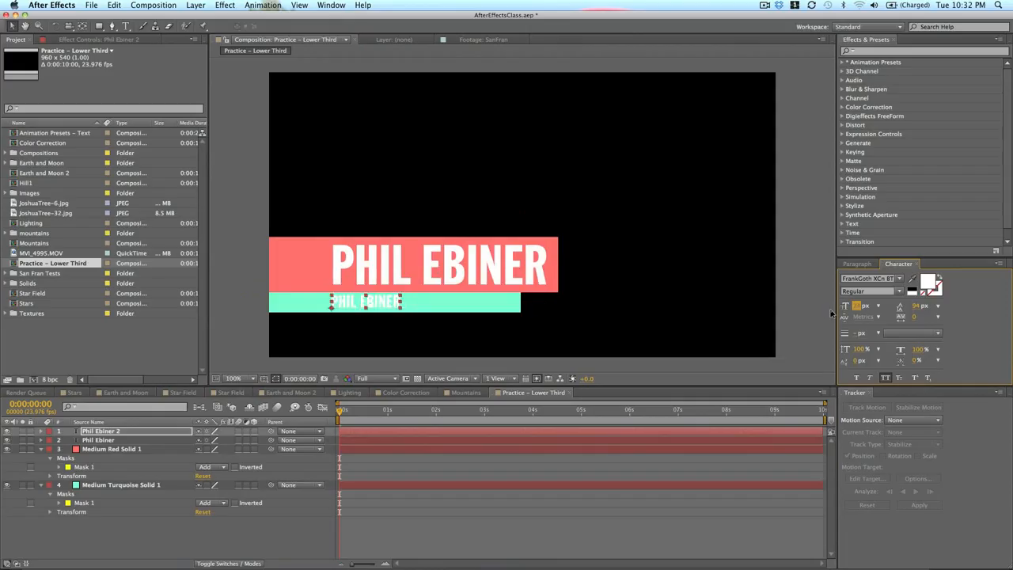
Step: Replace the duplicated text's wording with "Video Creator // Instructor"
{"action": "double_click", "coordinate": [347, 305]}
{"action": "type", "text": "V"}
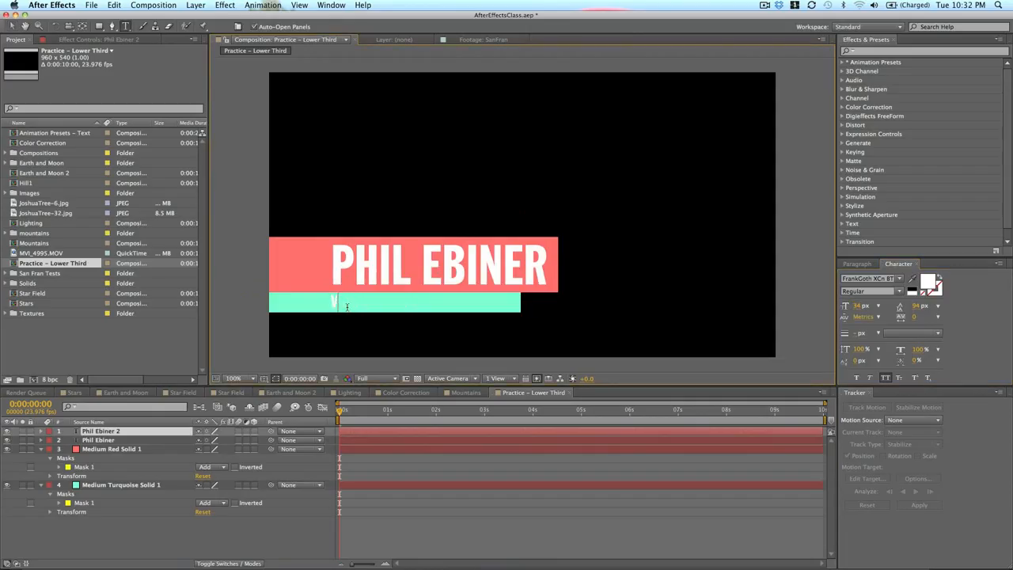
{"action": "type", "text": "ideo Creator"}
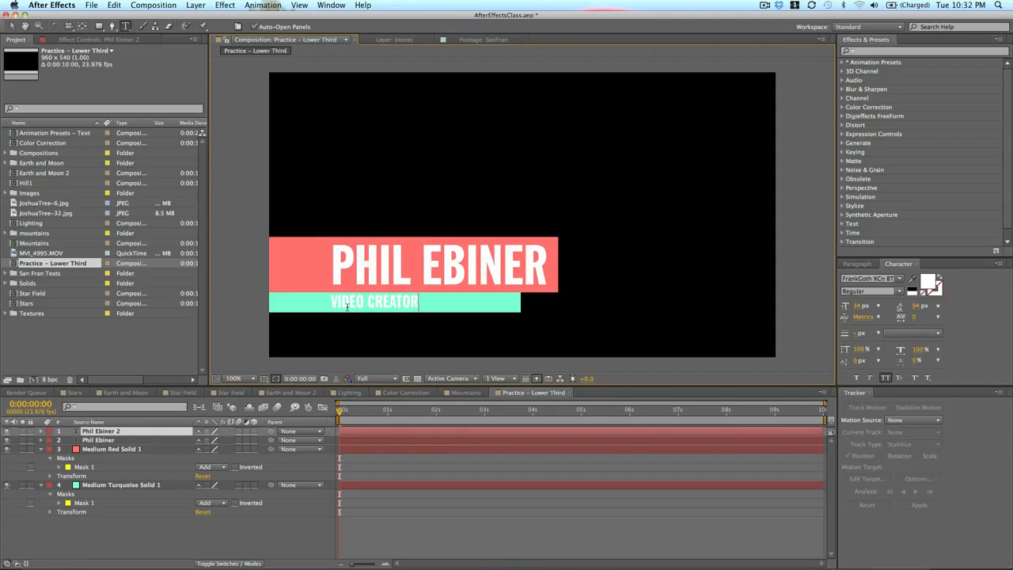
{"action": "type", "text": " // Instructor"}
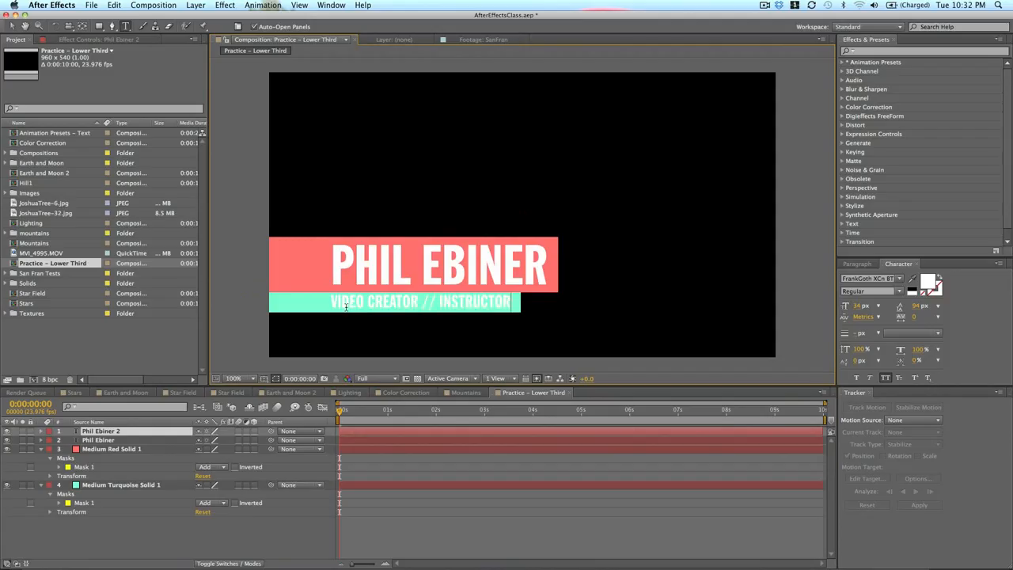
{"action": "left_click", "coordinate": [12, 27]}
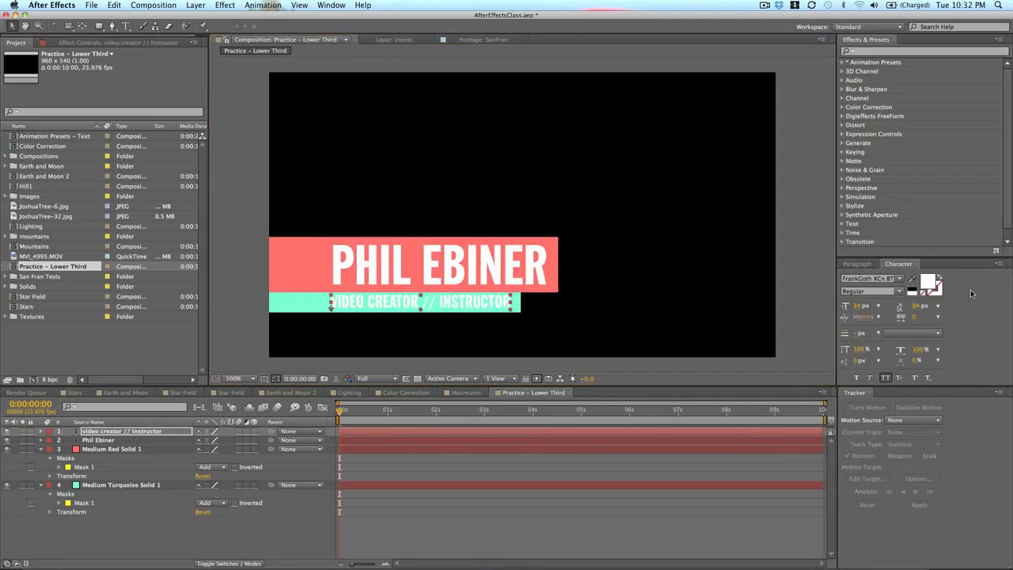
Step: Colour the subtitle text black (000000) and nudge it inside the turquoise bar so it lines up with the start of the name
{"action": "left_click", "coordinate": [929, 281]}
{"action": "left_click_drag", "start_coordinate": [110, 137], "coordinate": [10, 246]}
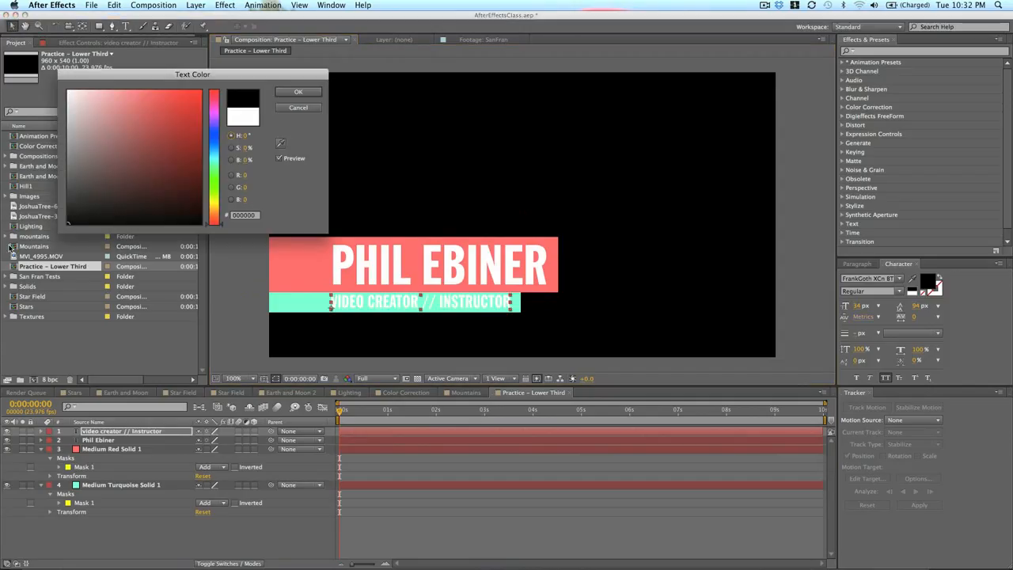
{"action": "left_click", "coordinate": [298, 92]}
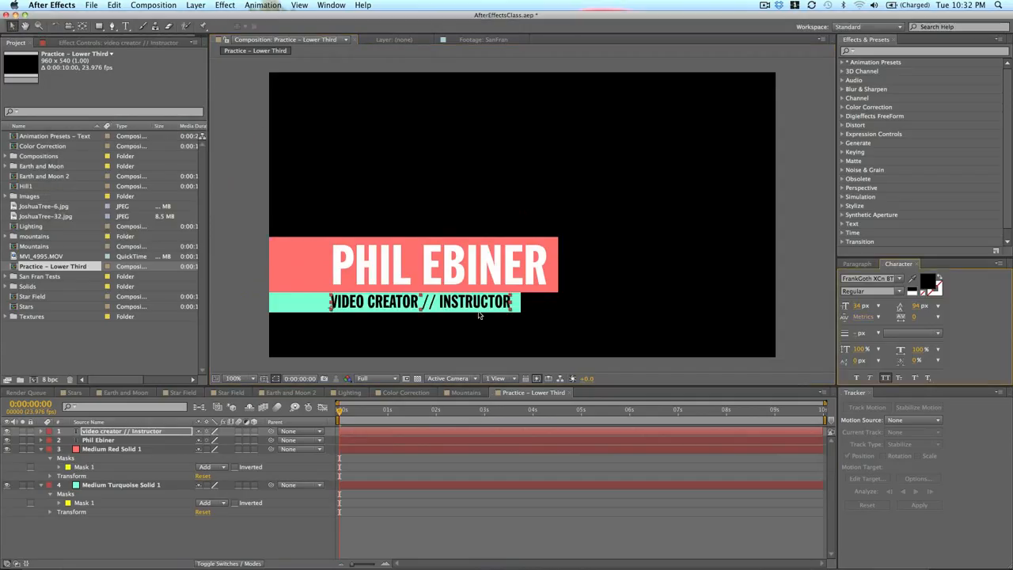
{"action": "left_click_drag", "start_coordinate": [486, 306], "coordinate": [491, 310]}
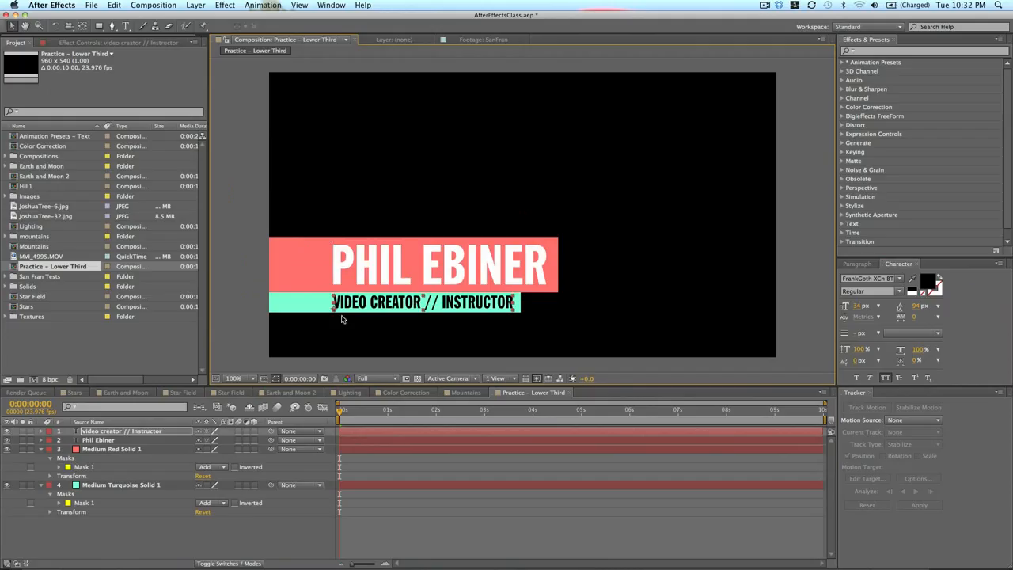
{"action": "left_click", "coordinate": [361, 472]}
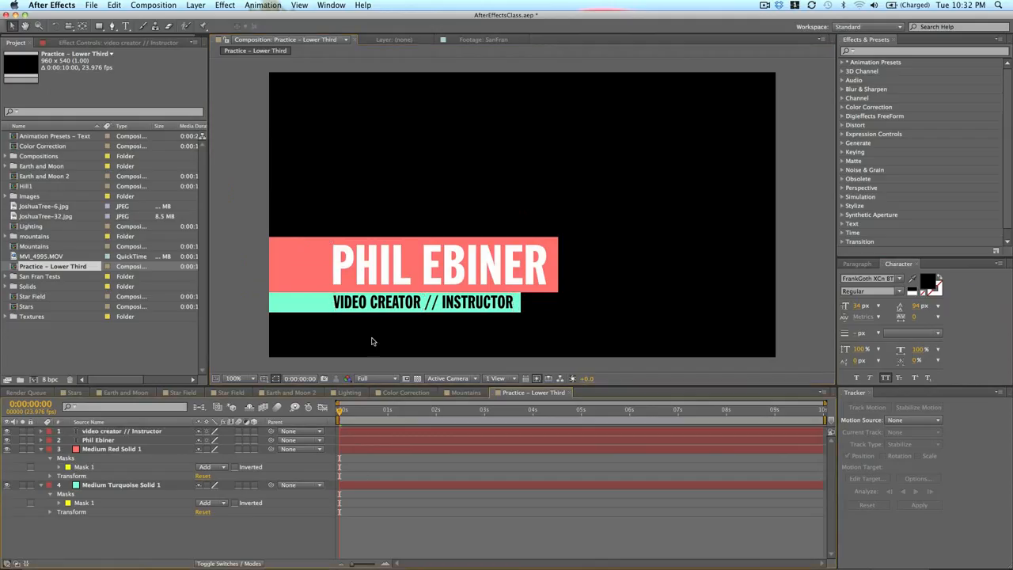
{"action": "left_click", "coordinate": [345, 303]}
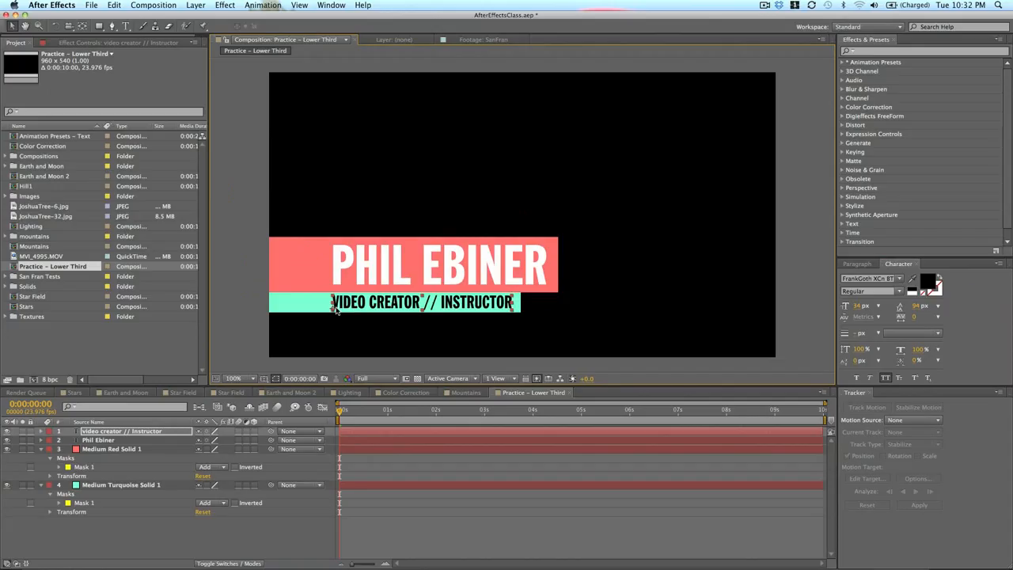
Step: Collapse the properties of all layers and move the subtitle layer directly above the turquoise solid
{"action": "left_click", "coordinate": [372, 492]}
{"action": "key", "text": "super+a"}
{"action": "key", "text": "u"}
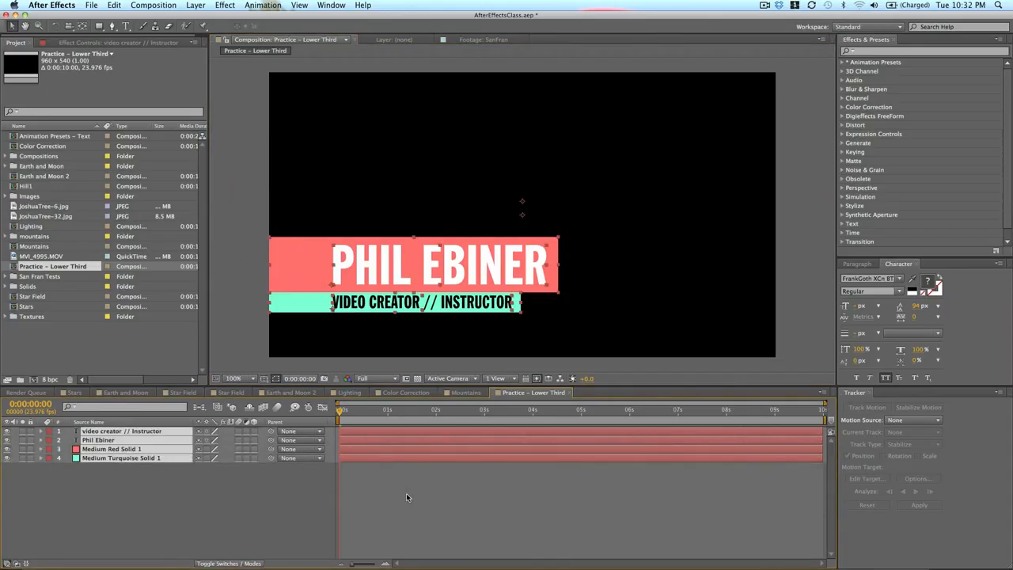
{"action": "left_click", "coordinate": [444, 502]}
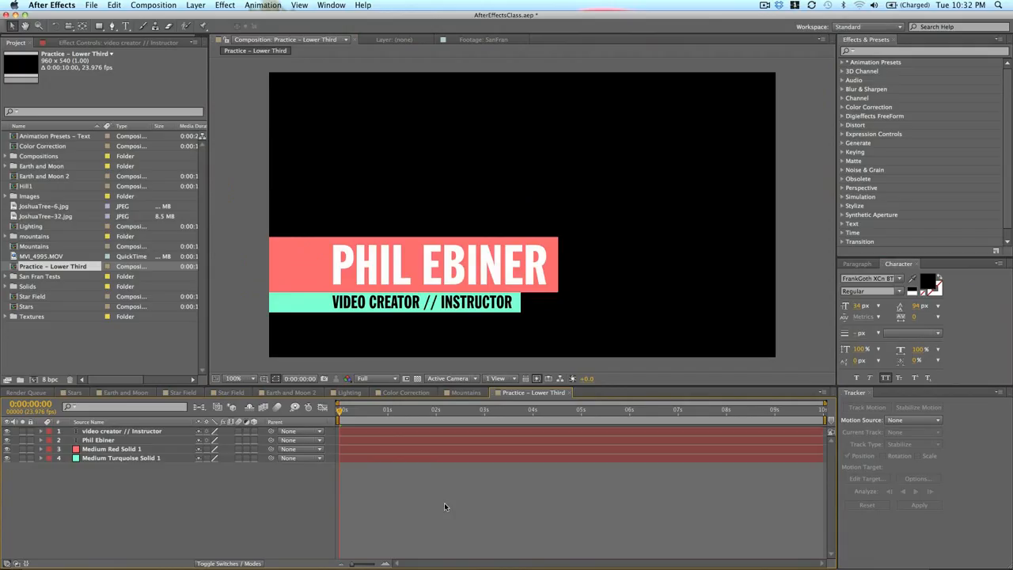
{"action": "left_click", "coordinate": [108, 432]}
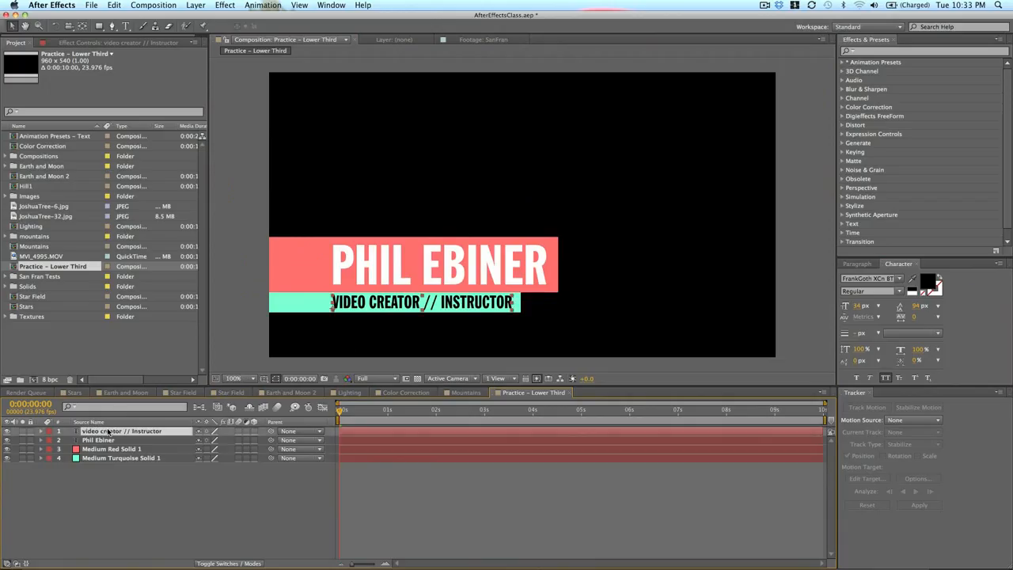
{"action": "left_click_drag", "start_coordinate": [109, 431], "coordinate": [123, 457]}
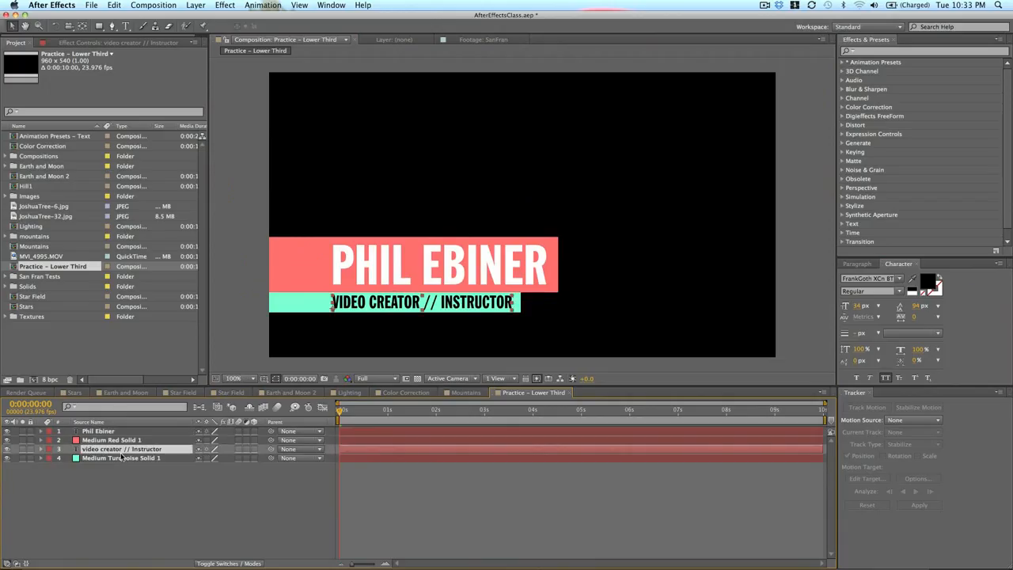
Step: Parent the subtitle text to the turquoise solid and the name text to the red solid
{"action": "left_click", "coordinate": [122, 458]}
{"action": "left_click_drag", "start_coordinate": [272, 449], "coordinate": [162, 461]}
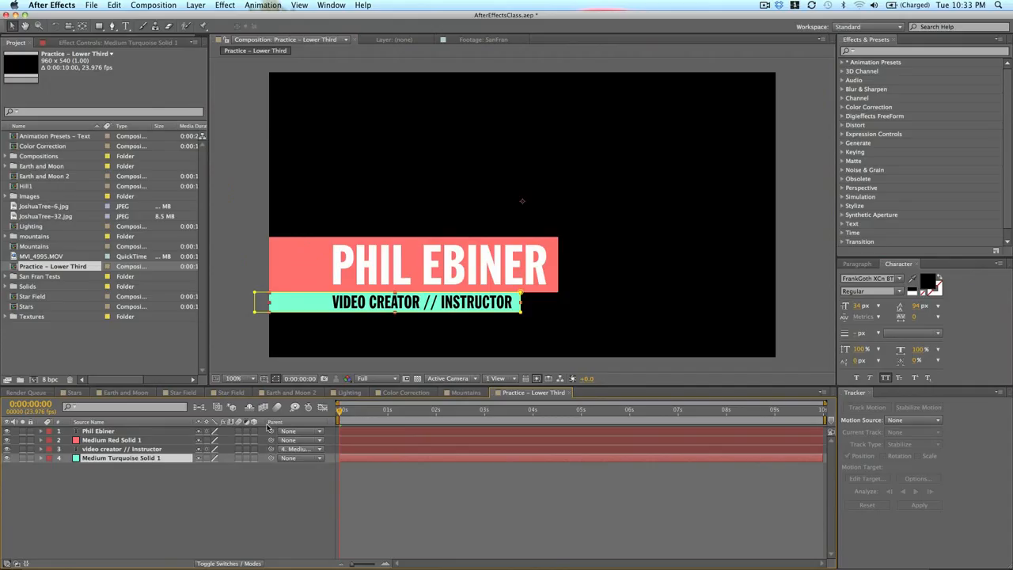
{"action": "left_click_drag", "start_coordinate": [269, 432], "coordinate": [156, 441]}
{"action": "left_click", "coordinate": [103, 478]}
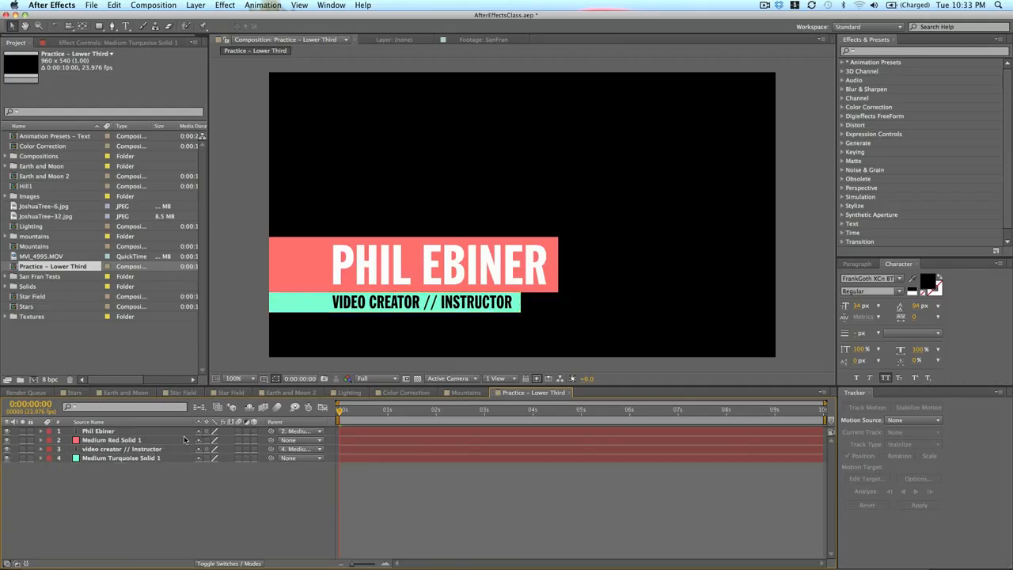
Step: Test the parenting by shifting the red solid horizontally, undo the shift and collapse the layer properties
{"action": "left_click", "coordinate": [95, 440]}
{"action": "key", "text": "p"}
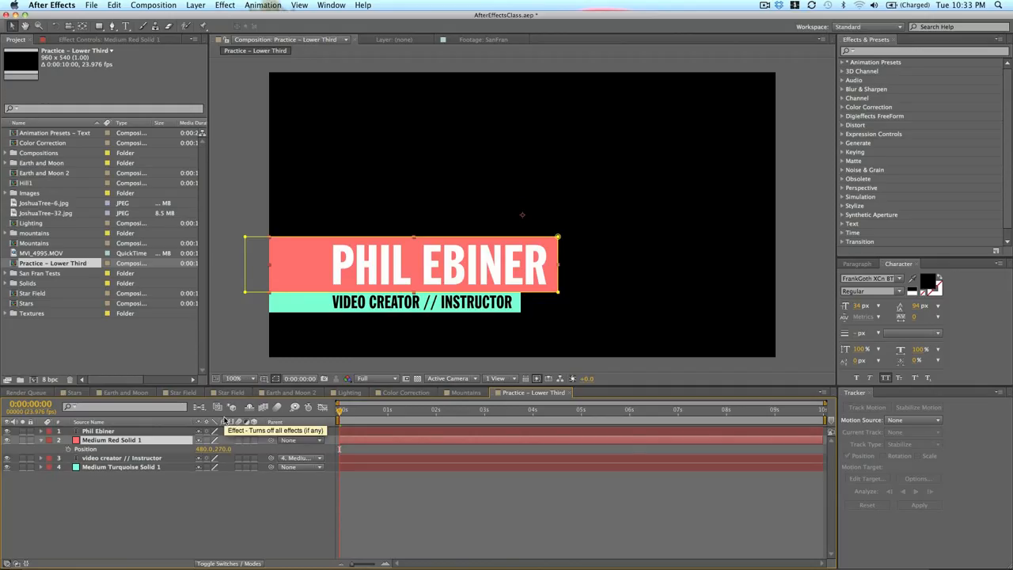
{"action": "left_click_drag", "start_coordinate": [204, 449], "coordinate": [130, 469]}
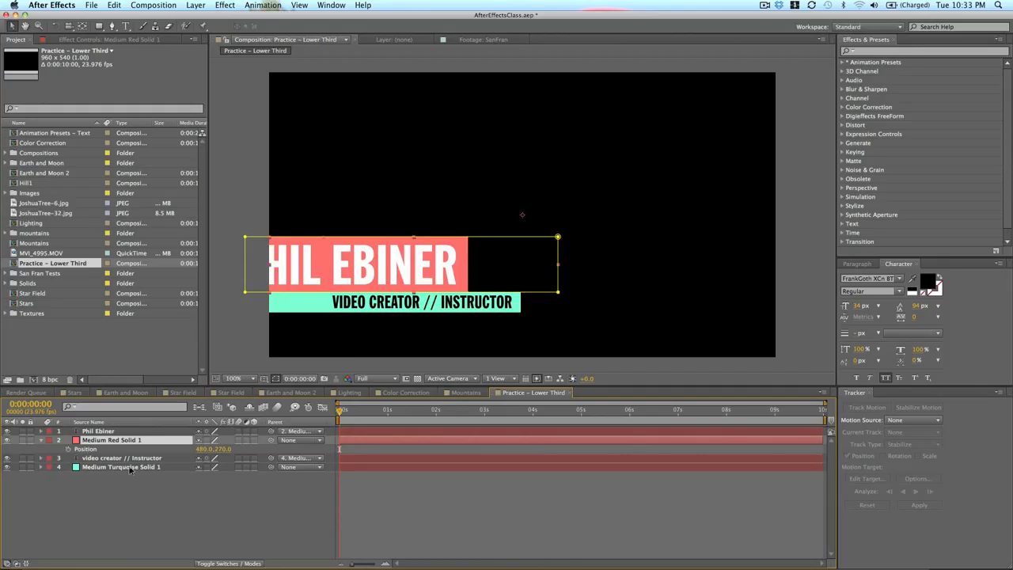
{"action": "left_click", "coordinate": [399, 497]}
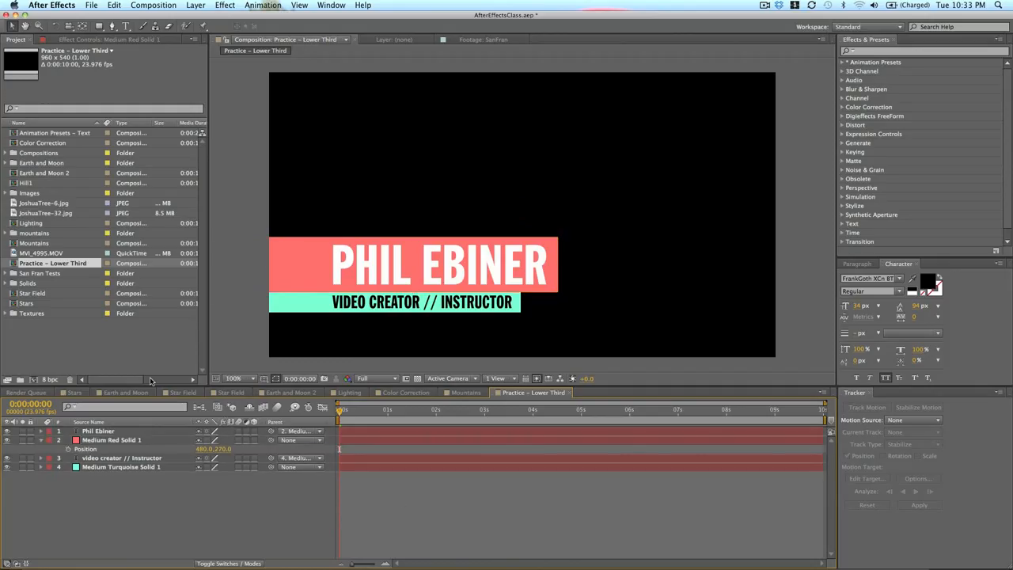
{"action": "left_click_drag", "start_coordinate": [198, 450], "coordinate": [71, 459]}
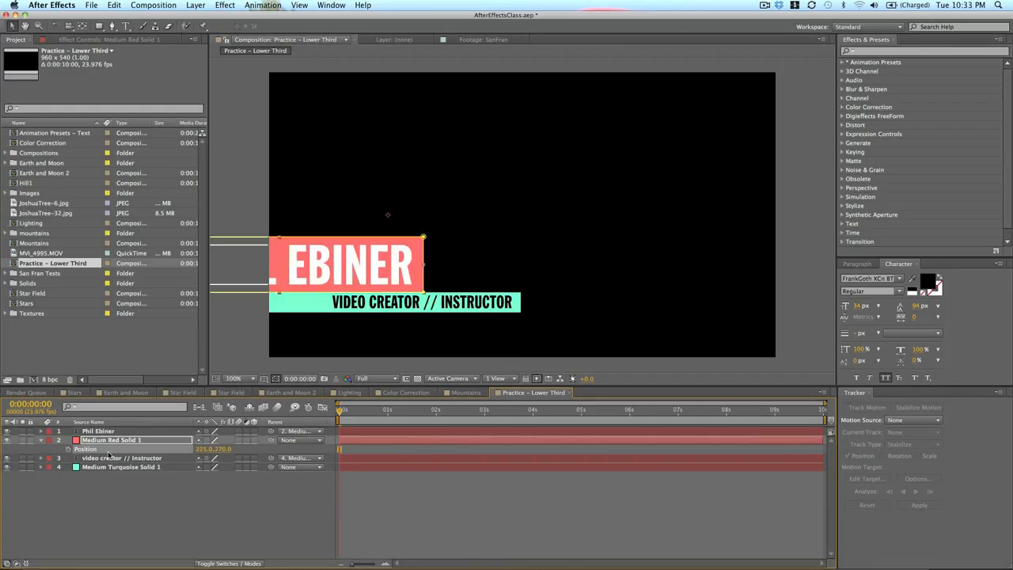
{"action": "key", "text": "super+z"}
{"action": "left_click", "coordinate": [440, 466]}
{"action": "key", "text": "super+a"}
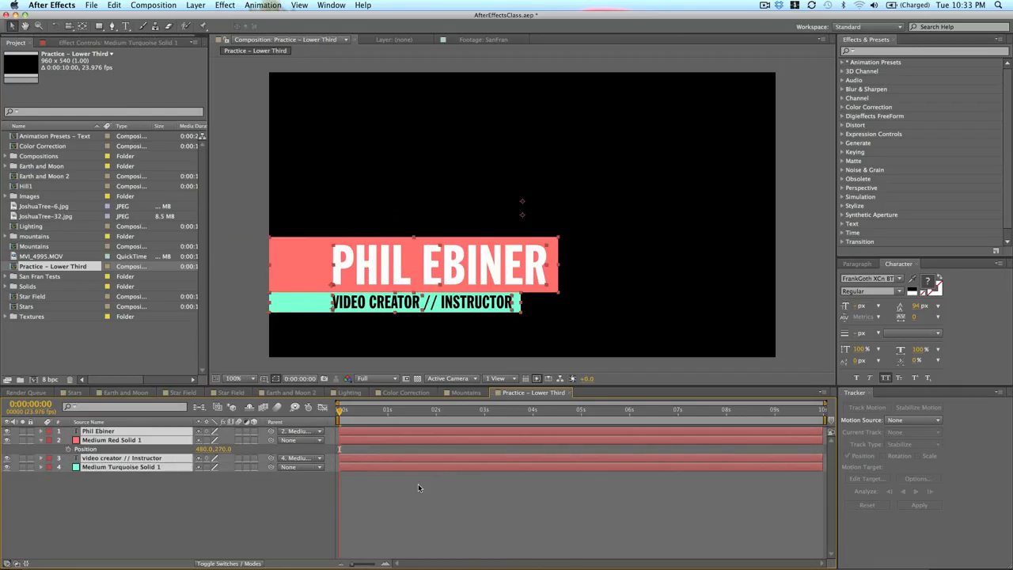
{"action": "key", "text": "s"}
{"action": "key", "text": "s"}
{"action": "left_click", "coordinate": [401, 498]}
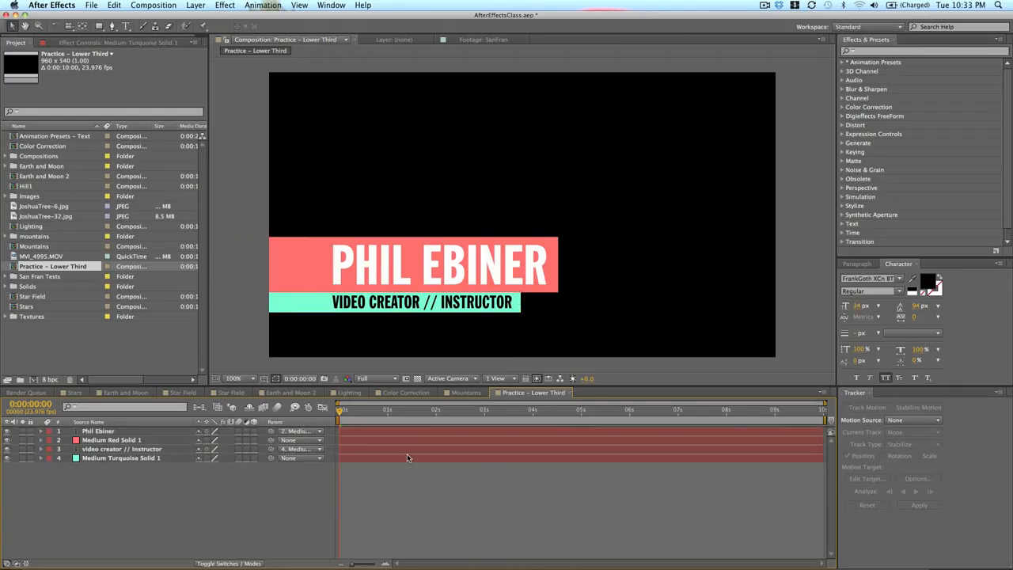
Step: Add Position keyframes to both the red and turquoise solids at 0:00:00:13
{"action": "left_click", "coordinate": [361, 413]}
{"action": "left_click_drag", "start_coordinate": [361, 412], "coordinate": [366, 412]}
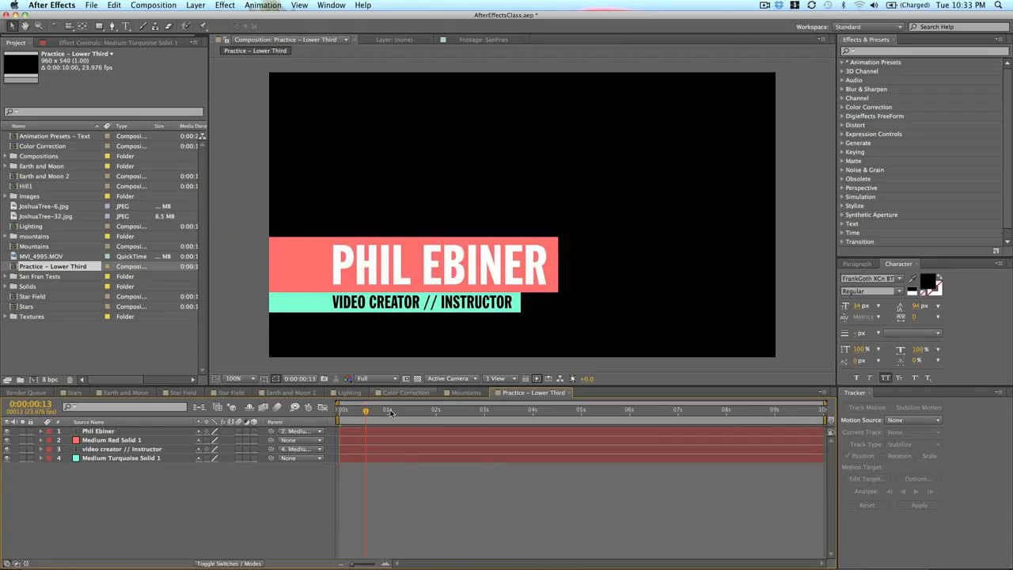
{"action": "left_click", "coordinate": [372, 452]}
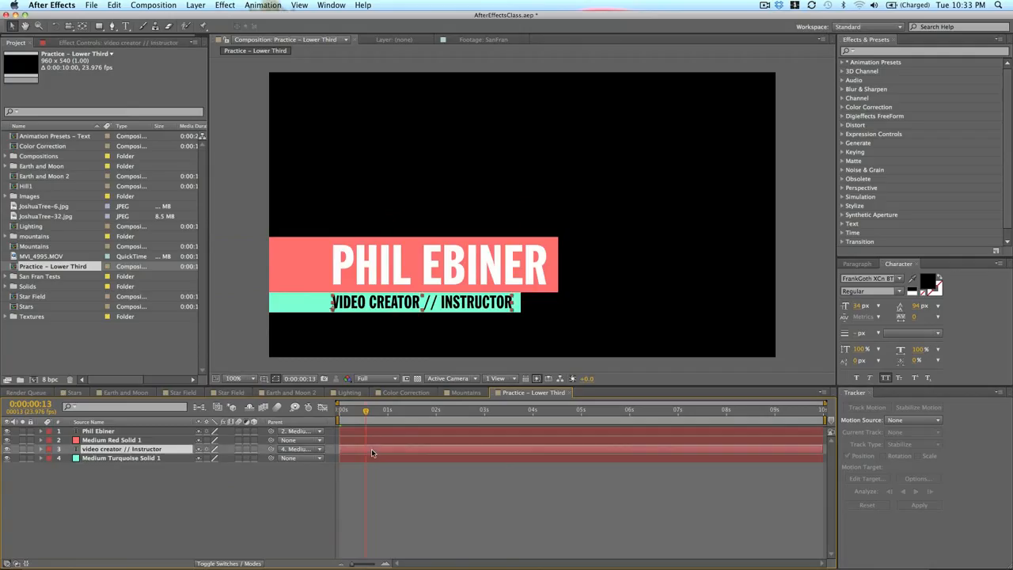
{"action": "left_click", "coordinate": [370, 458]}
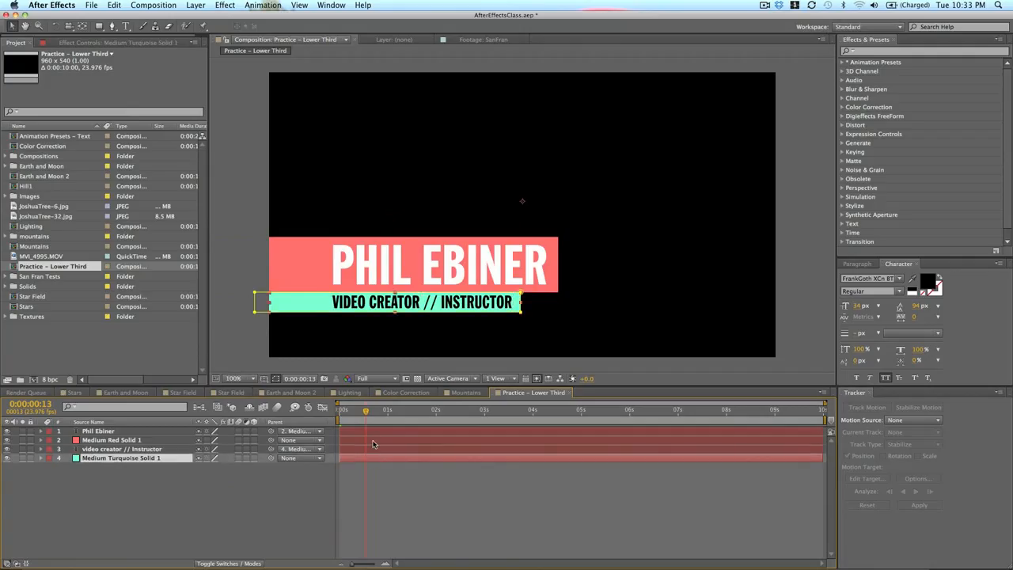
{"action": "left_click", "coordinate": [372, 441], "text": "super"}
{"action": "key", "text": "p"}
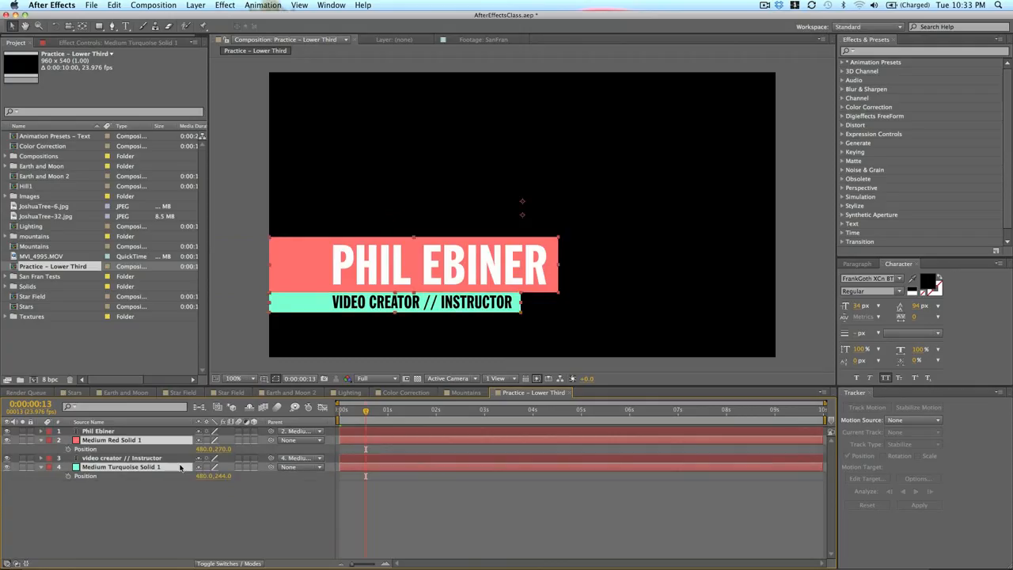
{"action": "left_click", "coordinate": [68, 449]}
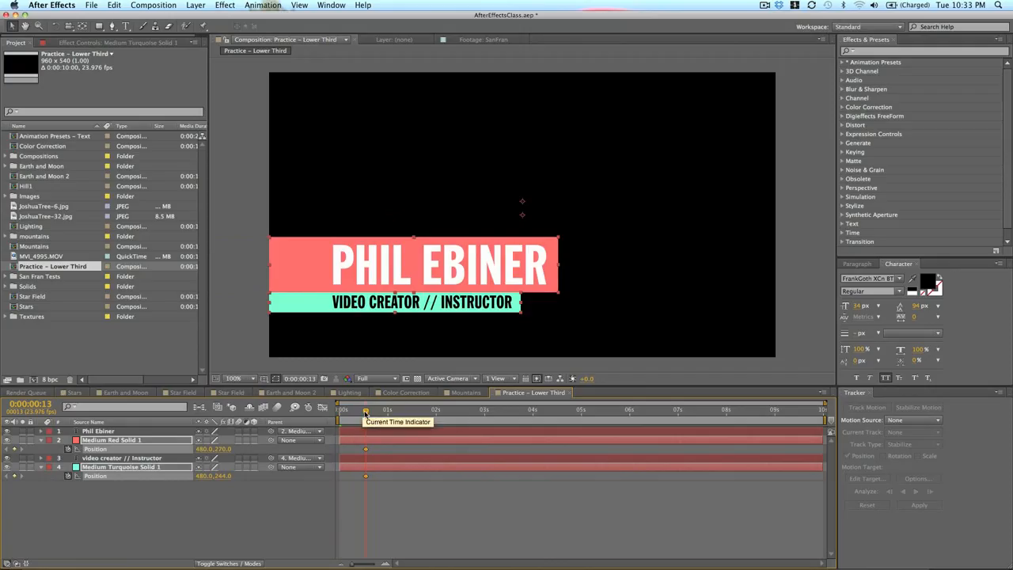
Step: At 0:00:00:03, keyframe both bars off the frame's left side, with X position -73 for the red solid and -2 for the turquoise
{"action": "key", "text": "super+z"}
{"action": "key", "text": "shift+Page_Up"}
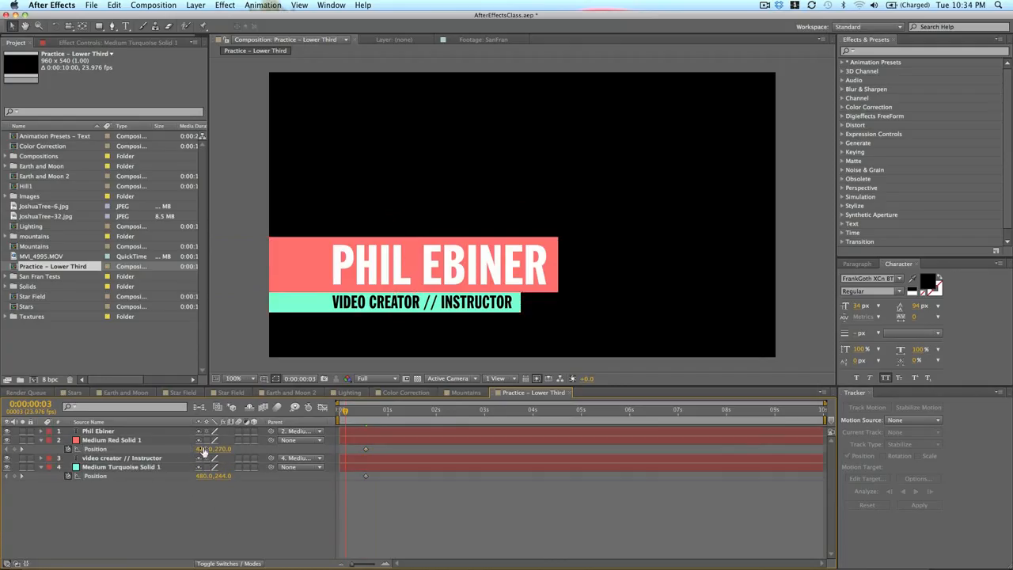
{"action": "left_click_drag", "start_coordinate": [203, 448], "coordinate": [95, 448]}
{"action": "left_click_drag", "start_coordinate": [17, 439], "coordinate": [8, 440]}
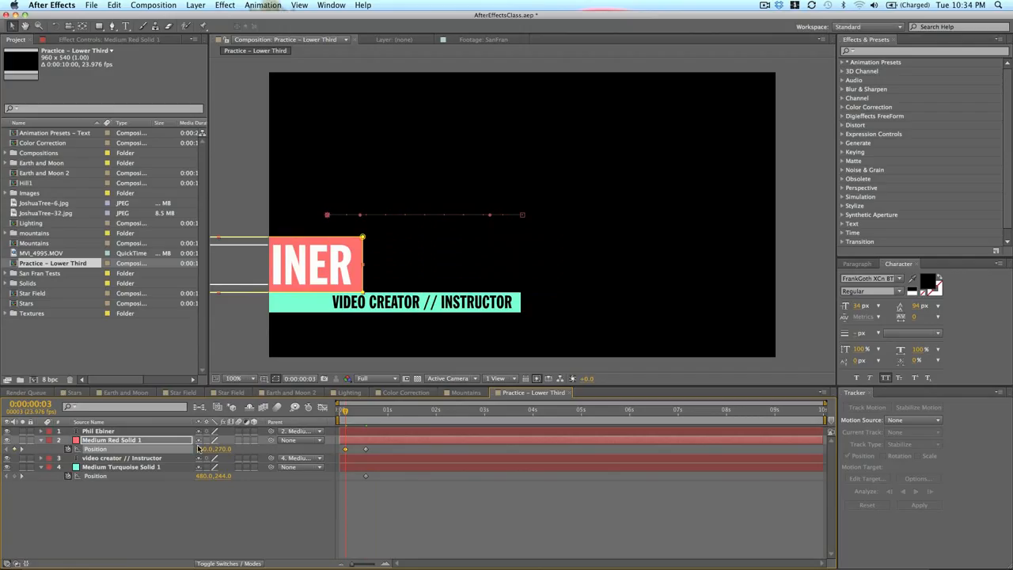
{"action": "left_click_drag", "start_coordinate": [214, 452], "coordinate": [121, 459]}
{"action": "left_click_drag", "start_coordinate": [202, 480], "coordinate": [89, 493]}
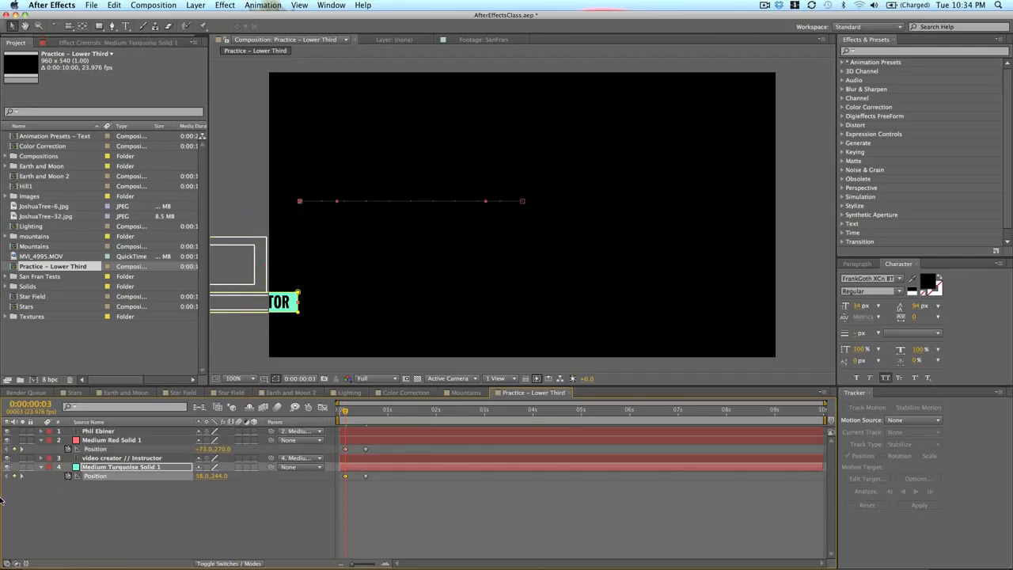
{"action": "left_click_drag", "start_coordinate": [199, 476], "coordinate": [172, 476]}
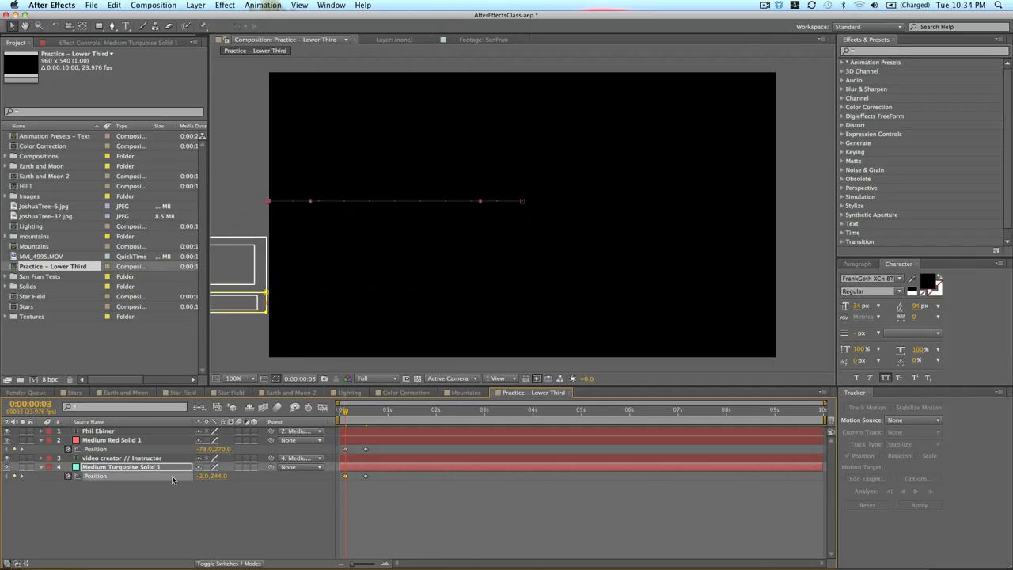
Step: Shorten the work area to end at about 2.5 seconds and preview the slide-in animation
{"action": "left_click", "coordinate": [443, 510]}
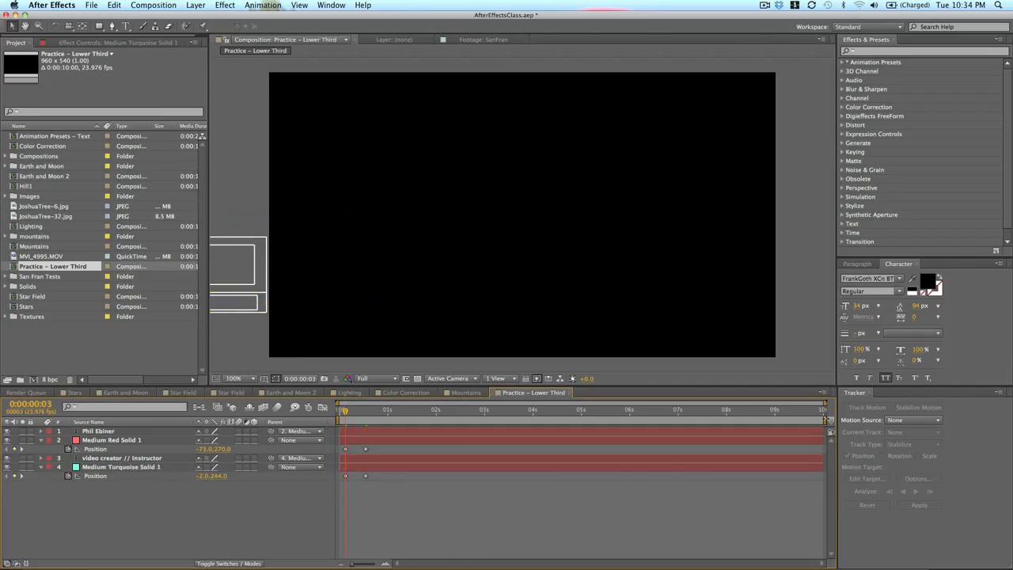
{"action": "left_click_drag", "start_coordinate": [824, 413], "coordinate": [460, 410]}
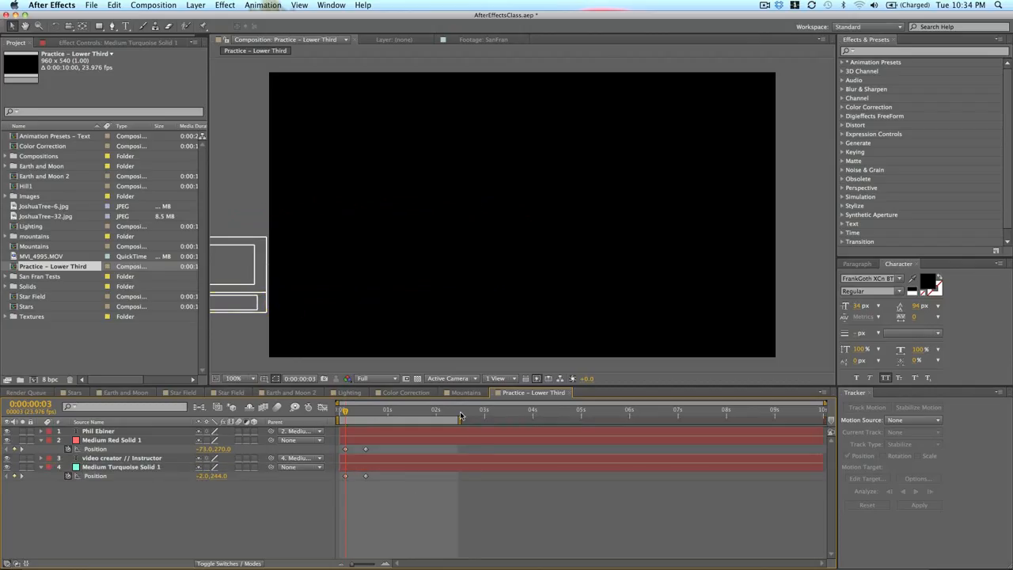
{"action": "key", "text": "space"}
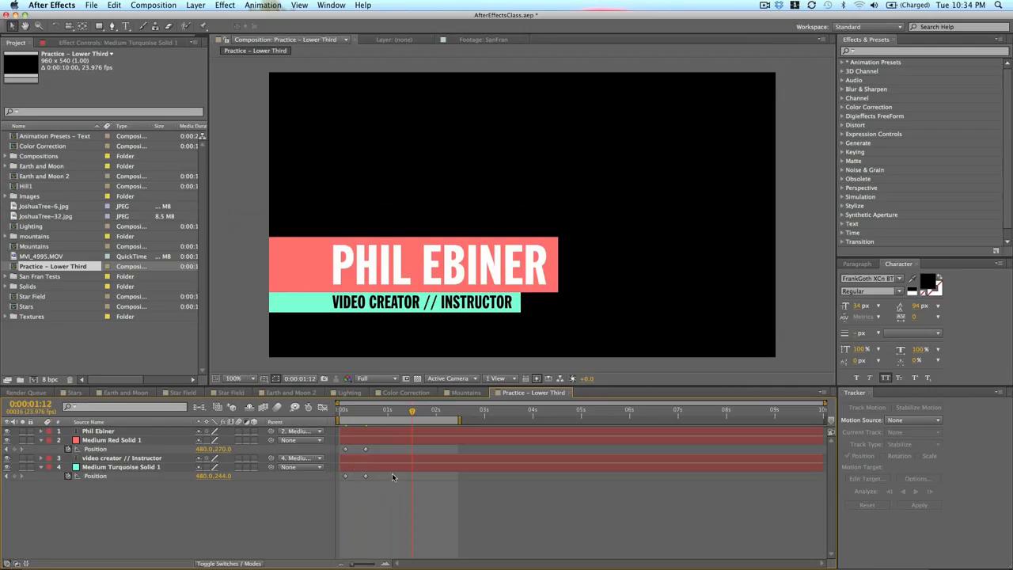
Step: Shift the turquoise solid's Position keyframes to start at 0:00:00:13, after the red bar's slide, and preview the animation
{"action": "mouse_move", "coordinate": [360, 483]}
{"action": "left_mouse_down"}
{"action": "mouse_move", "coordinate": [340, 474]}
{"action": "mouse_move", "coordinate": [366, 478]}
{"action": "left_mouse_up"}
{"action": "left_click", "coordinate": [365, 413]}
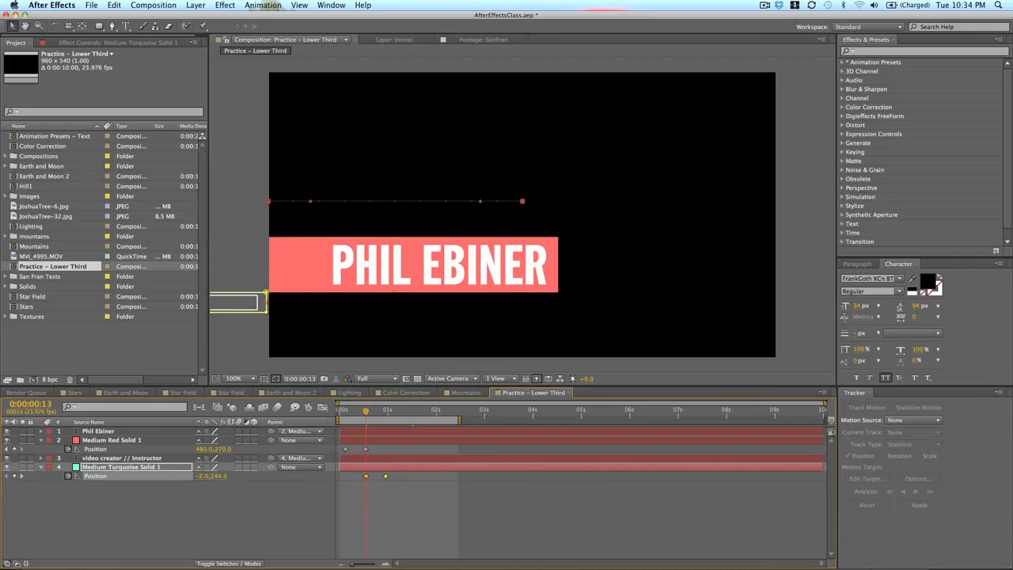
{"action": "key", "text": "KP_0"}
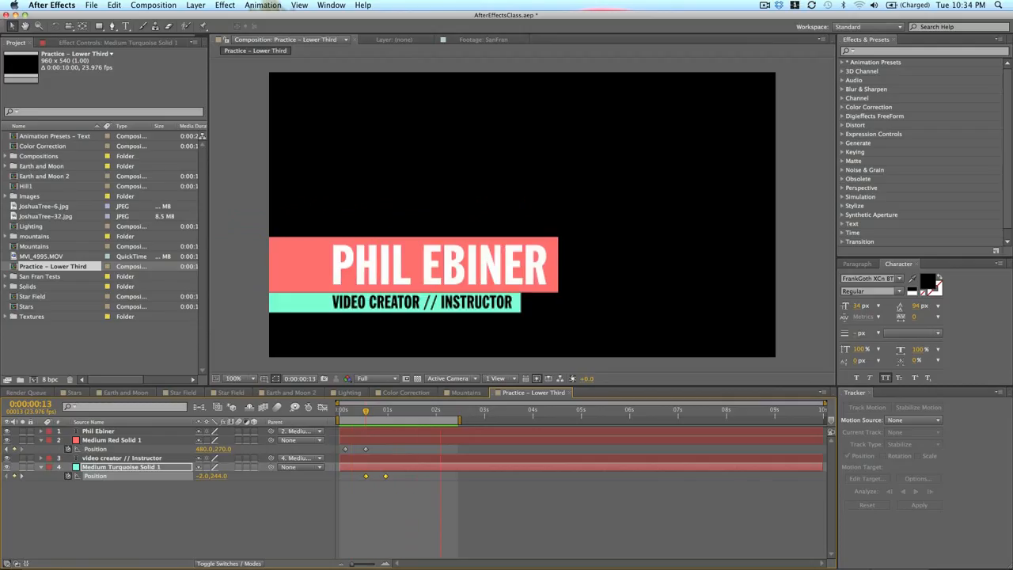
{"action": "key", "text": "space"}
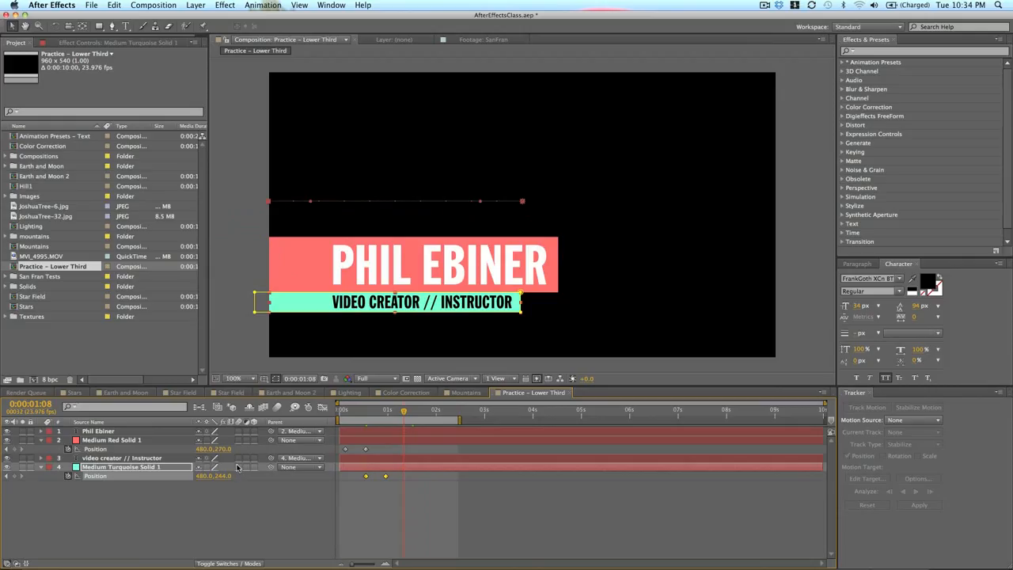
Step: Enable motion blur for all four layers and the composition, and preview the blurred slide-in
{"action": "left_click", "coordinate": [277, 407]}
{"action": "key", "text": "space"}
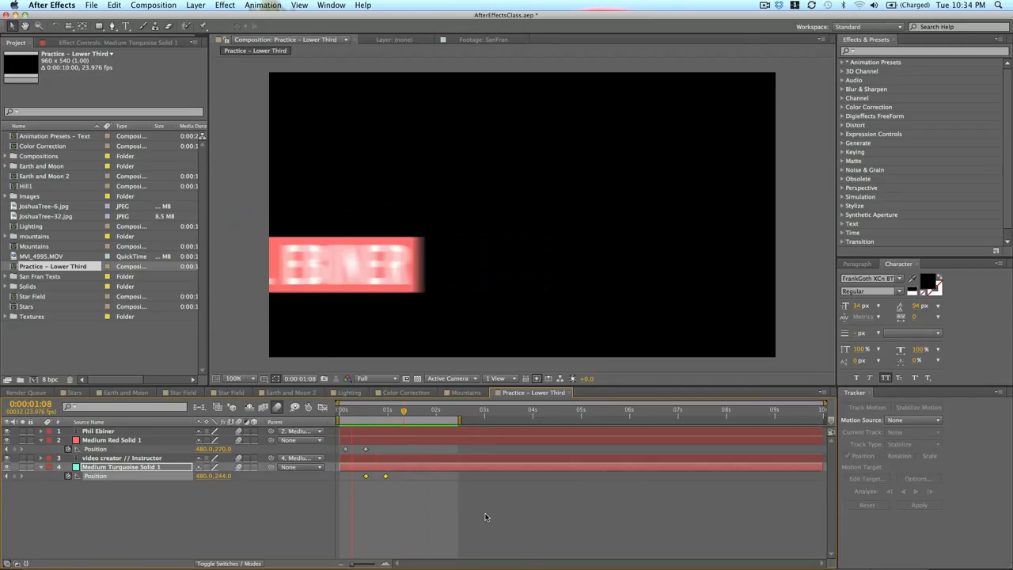
Step: Speed up both slides by moving the end keyframes to 0:00:00:20 for turquoise and 0:00:00:10 for red, and preview
{"action": "left_click", "coordinate": [403, 490]}
{"action": "left_click_drag", "start_coordinate": [385, 476], "coordinate": [360, 450]}
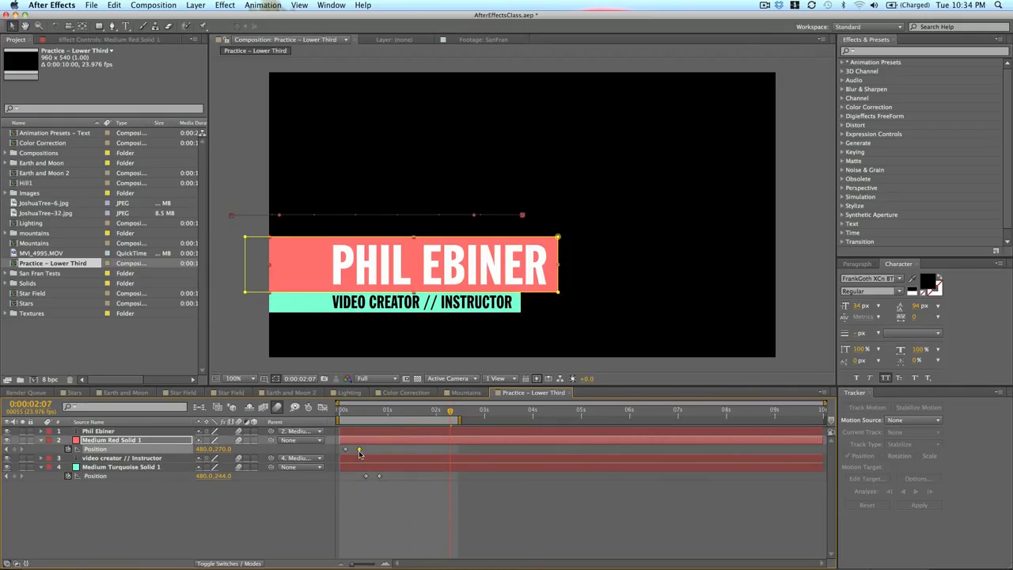
{"action": "key", "text": "space"}
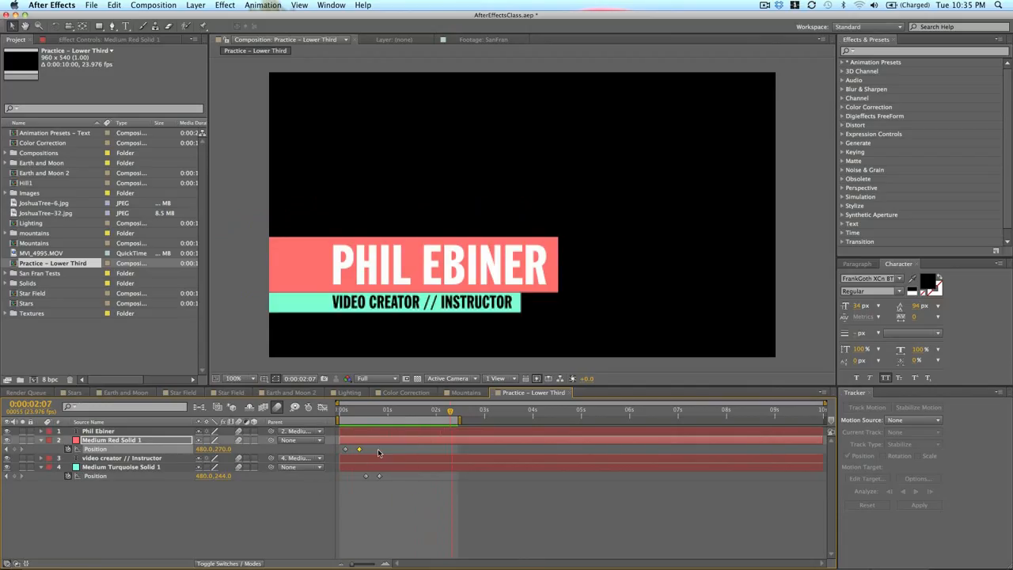
{"action": "key", "text": "space"}
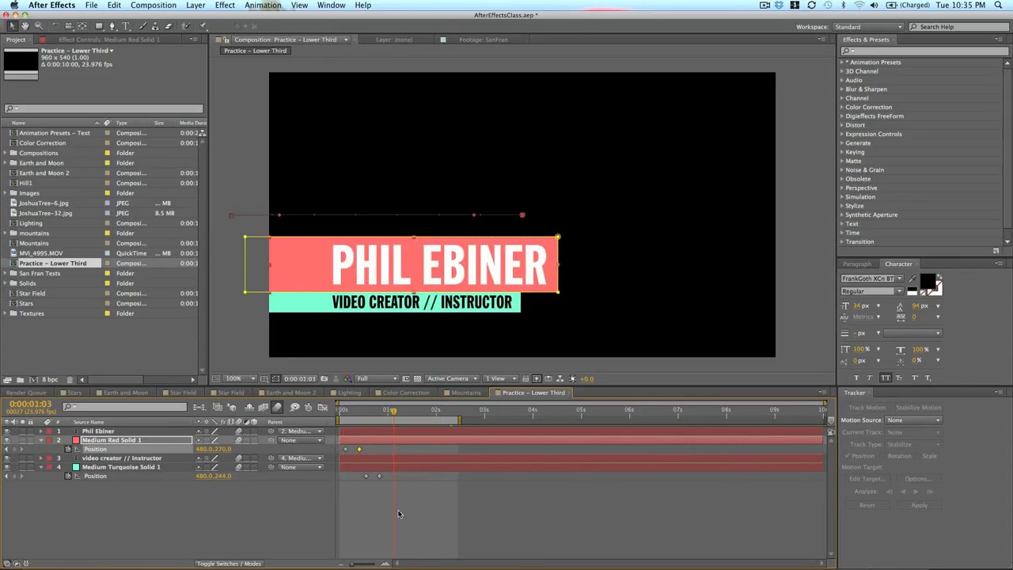
{"action": "left_click", "coordinate": [434, 473]}
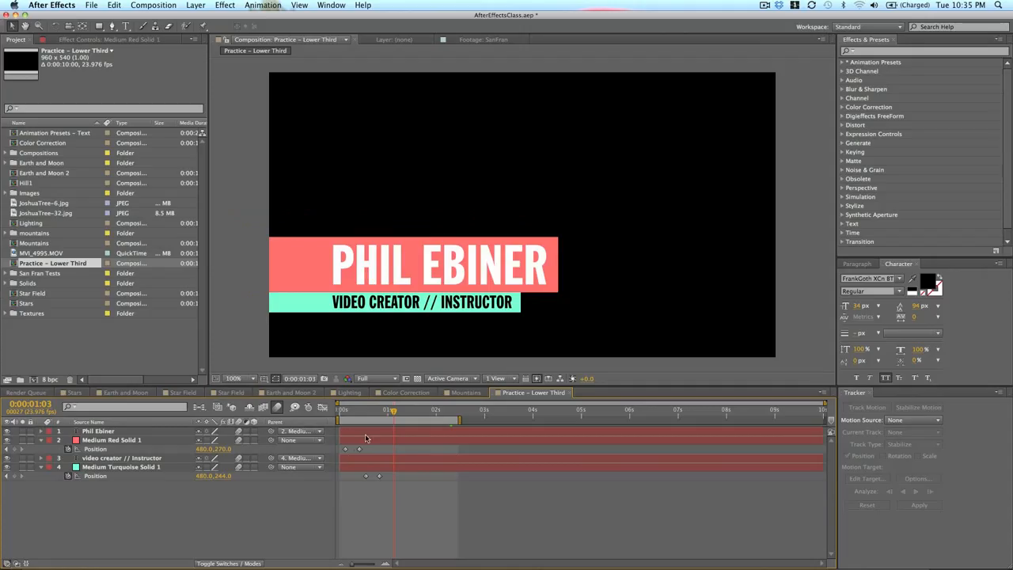
Step: Collapse all layer properties and set the parent of both the name and subtitle text layers to None
{"action": "key", "text": "super+a"}
{"action": "key", "text": "s"}
{"action": "key", "text": "s"}
{"action": "left_click", "coordinate": [368, 498]}
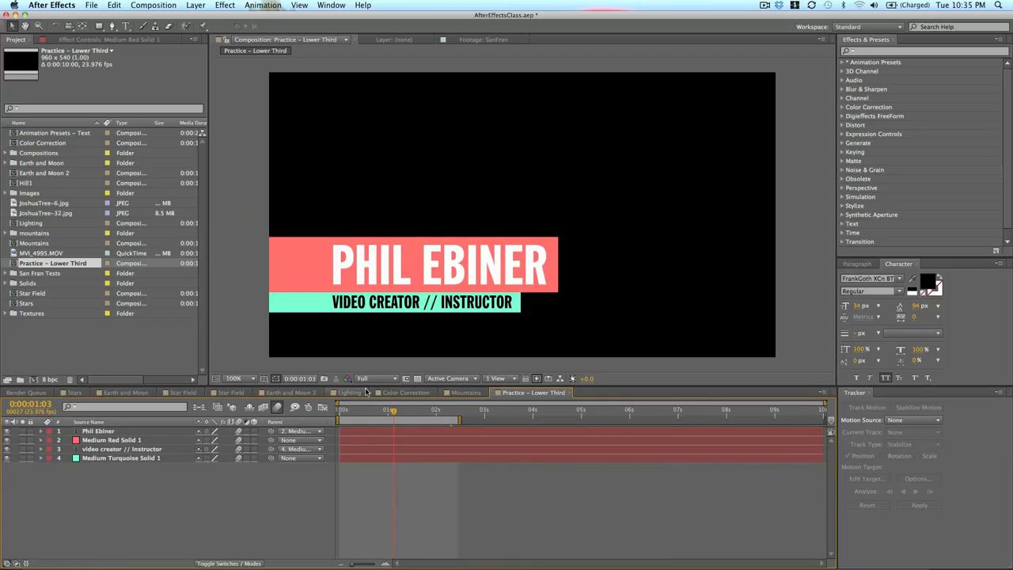
{"action": "left_click", "coordinate": [112, 431]}
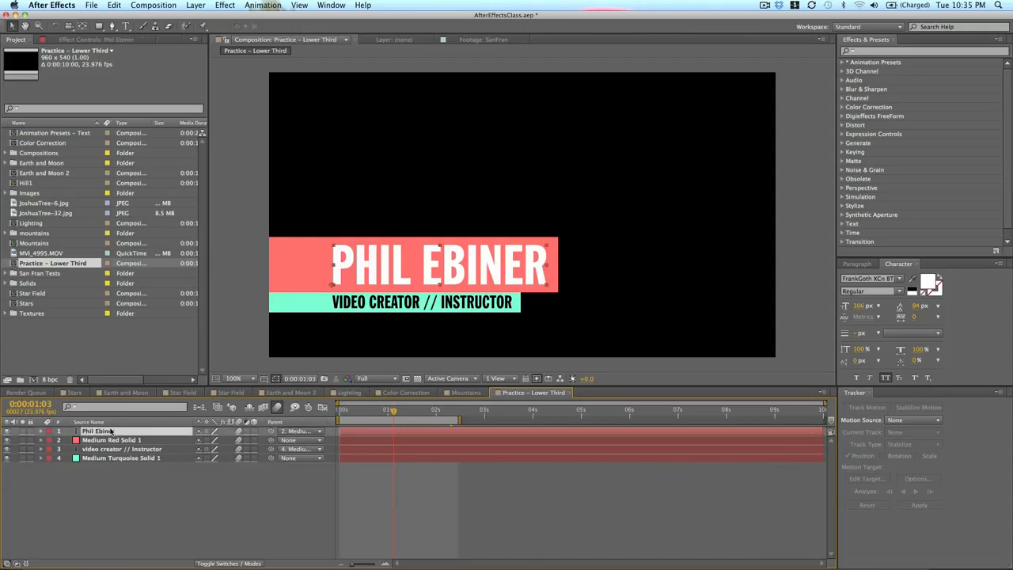
{"action": "left_click", "coordinate": [297, 431]}
{"action": "left_click", "coordinate": [295, 440]}
{"action": "left_click", "coordinate": [298, 449]}
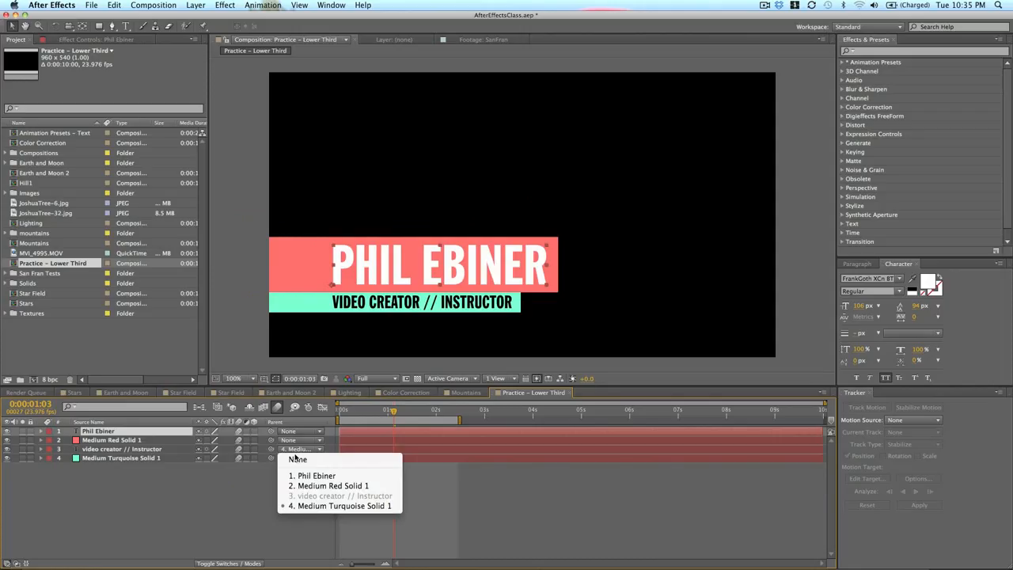
{"action": "left_click", "coordinate": [297, 459]}
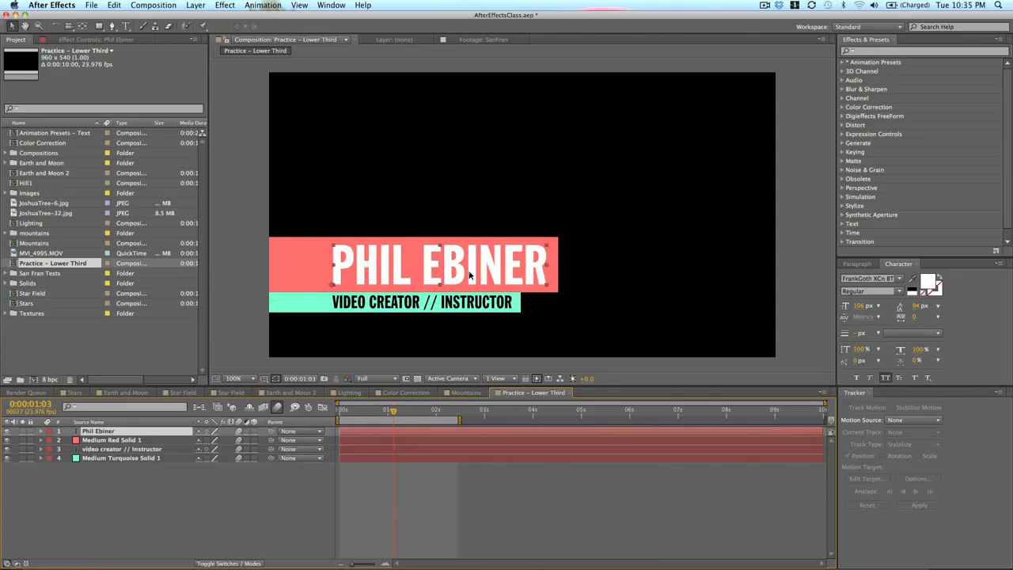
Step: Reveal the keyframed properties of all layers and set the current time to 0:00:00:10, where the red bar's slide ends
{"action": "key", "text": "super+a"}
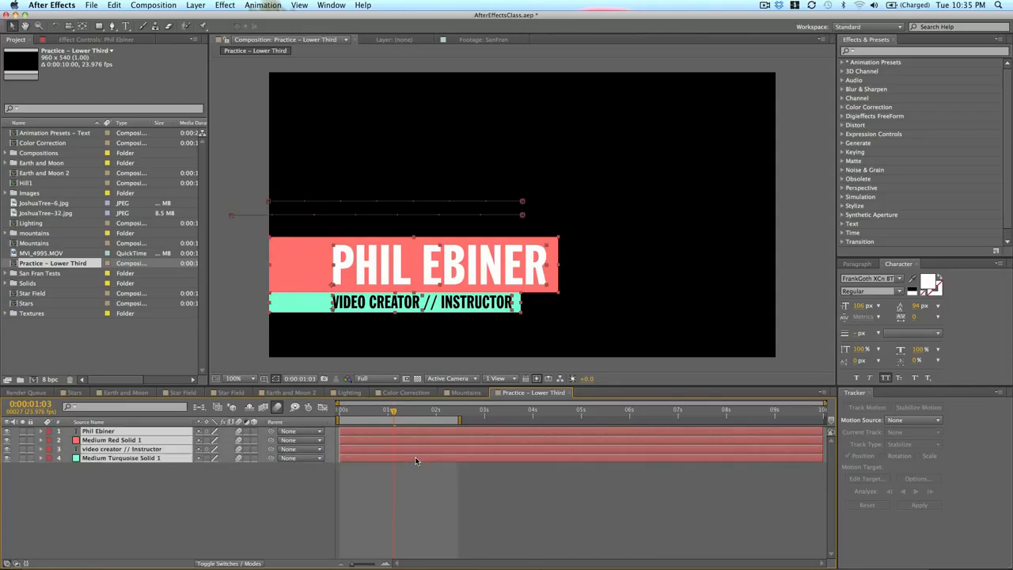
{"action": "key", "text": "u"}
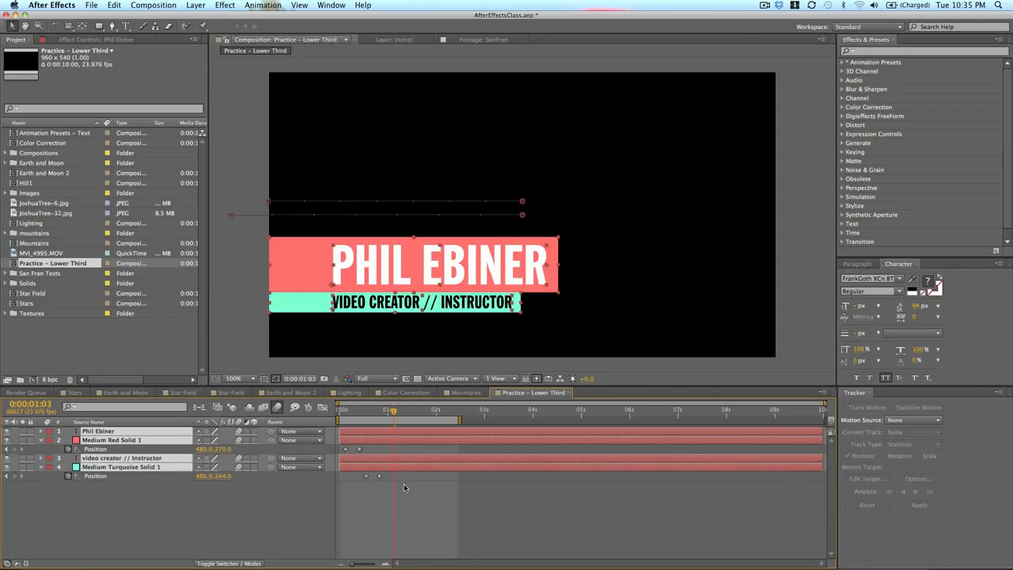
{"action": "left_click", "coordinate": [403, 483]}
{"action": "left_click", "coordinate": [361, 410]}
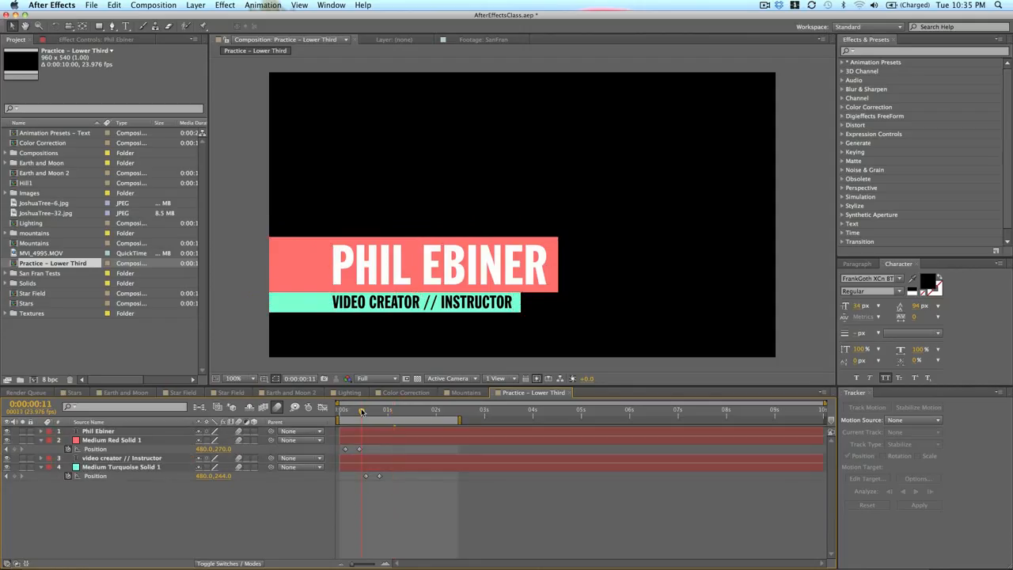
{"action": "left_click_drag", "start_coordinate": [361, 412], "coordinate": [359, 412]}
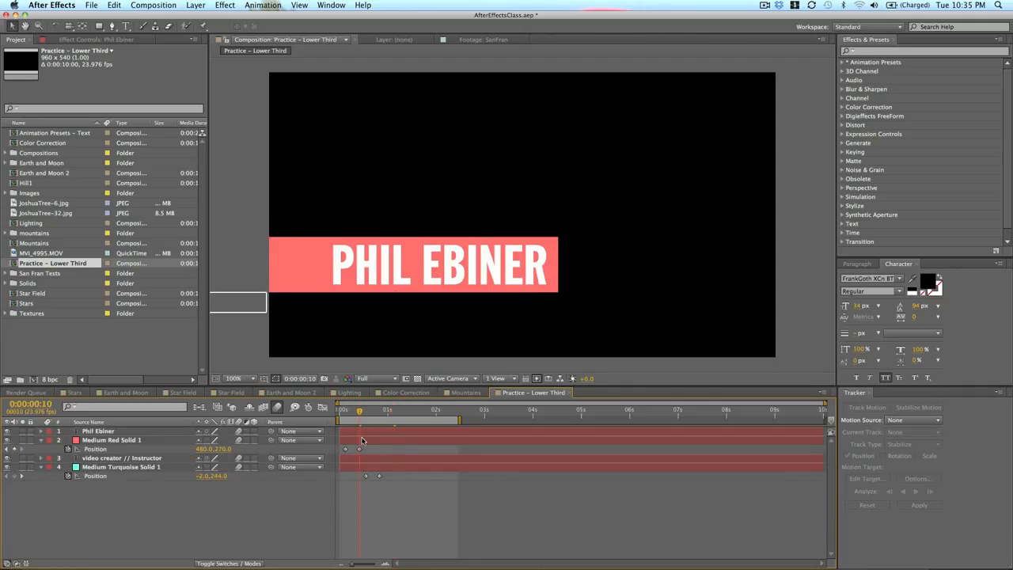
Step: Make the name text layer 3D and move its anchor point to the top centre of the text
{"action": "left_click", "coordinate": [369, 439]}
{"action": "left_click", "coordinate": [379, 431]}
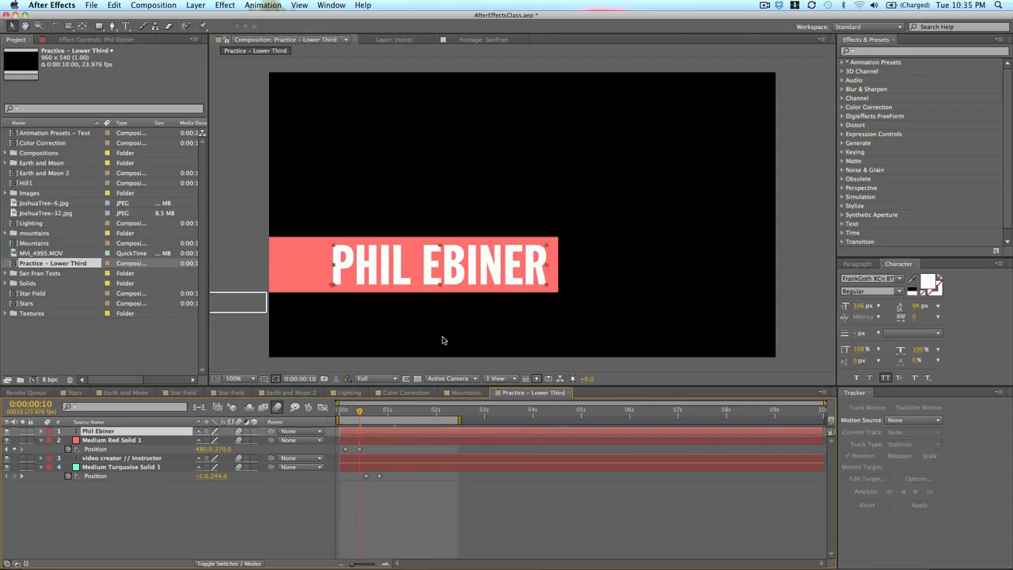
{"action": "left_click", "coordinate": [254, 431]}
{"action": "left_click", "coordinate": [82, 26]}
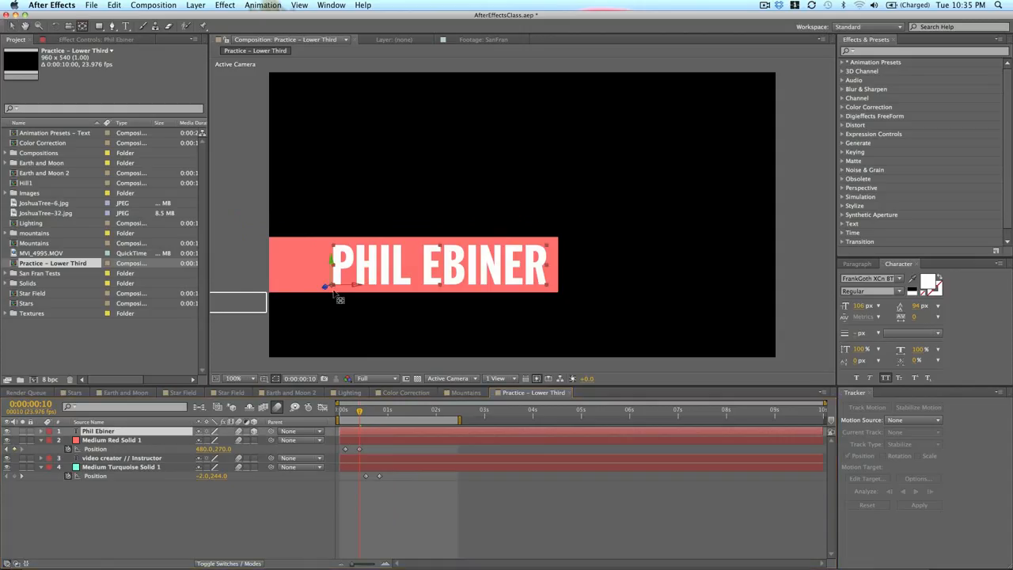
{"action": "left_click_drag", "start_coordinate": [332, 288], "coordinate": [440, 242]}
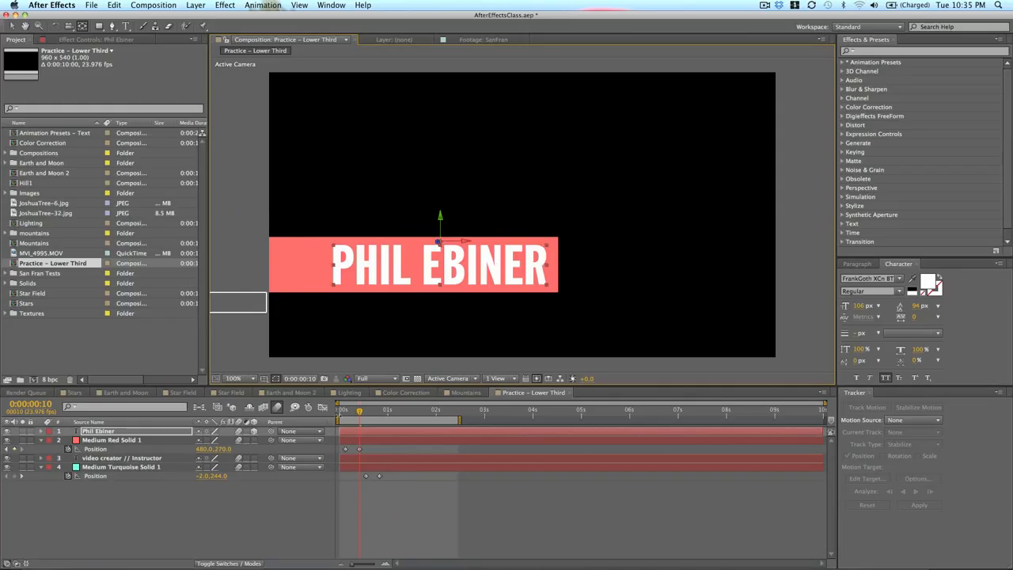
Step: Keyframe the name text's X Rotation from 91° at 0:00:00:10 to 0° at about 0:00:00:15
{"action": "key", "text": "r"}
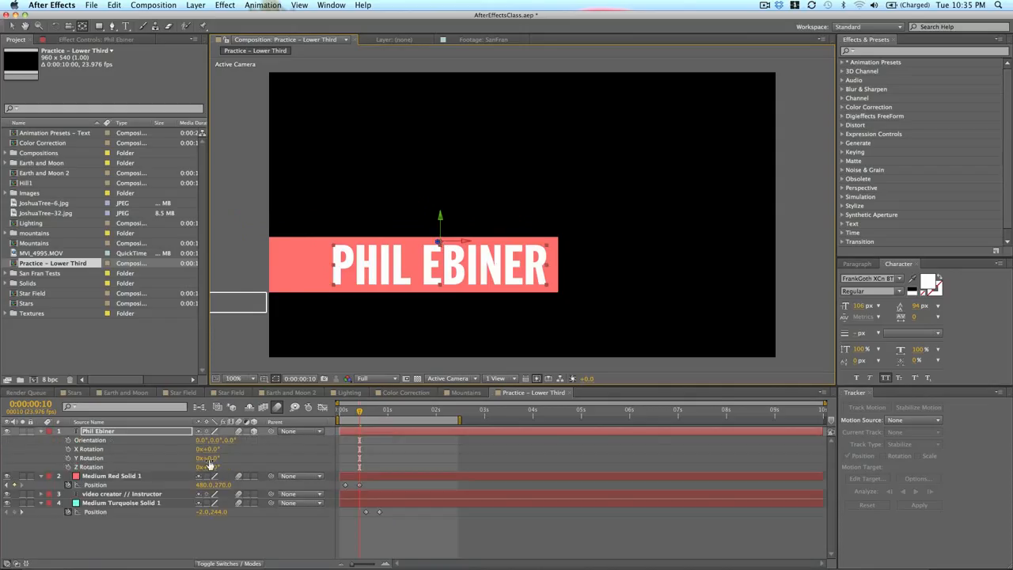
{"action": "left_click_drag", "start_coordinate": [210, 448], "coordinate": [227, 450]}
{"action": "key", "text": "super+z"}
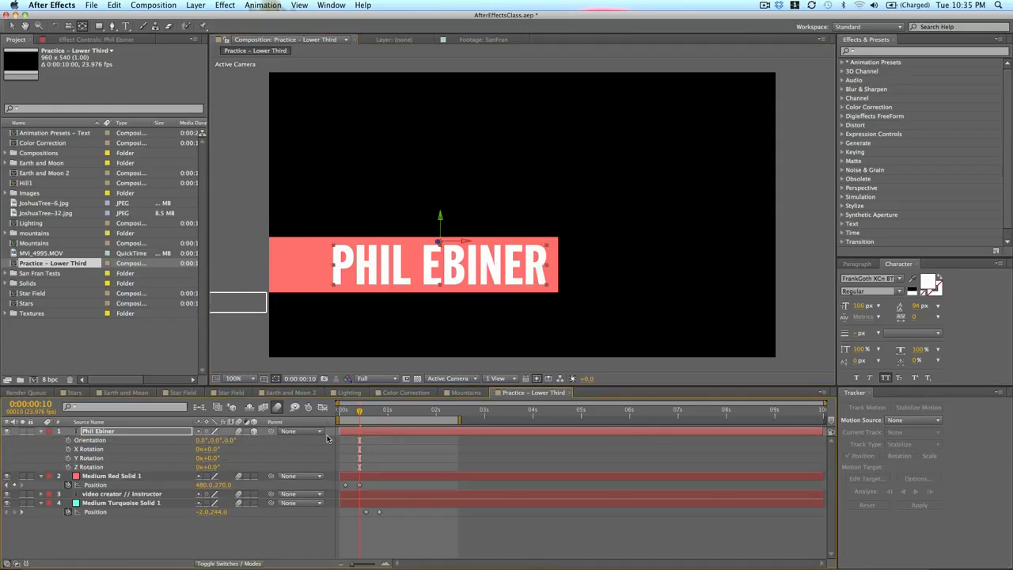
{"action": "left_click", "coordinate": [67, 449]}
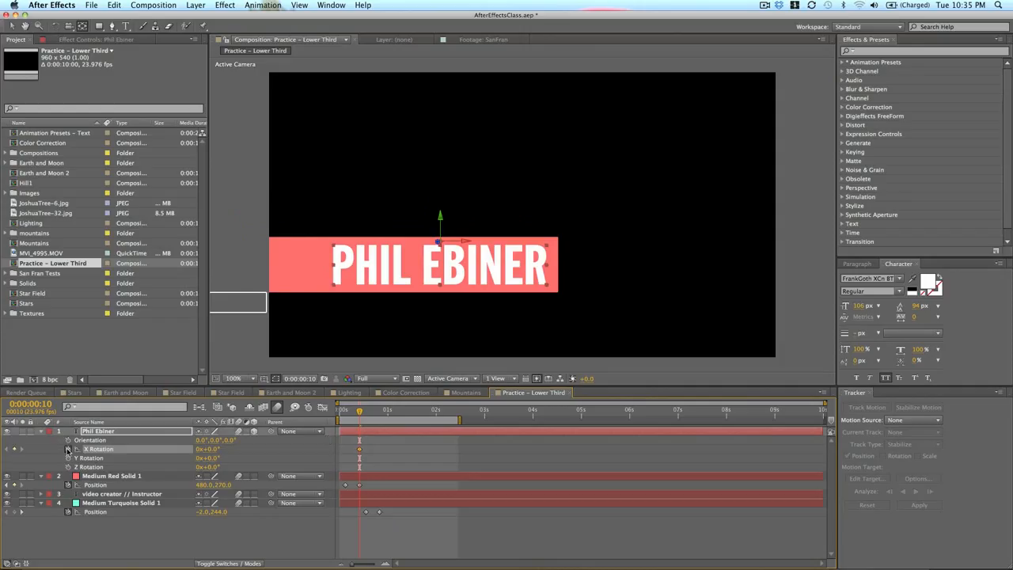
{"action": "left_click_drag", "start_coordinate": [361, 452], "coordinate": [370, 452]}
{"action": "mouse_move", "coordinate": [210, 448]}
{"action": "left_mouse_down"}
{"action": "mouse_move", "coordinate": [231, 447]}
{"action": "mouse_move", "coordinate": [217, 449]}
{"action": "left_mouse_up"}
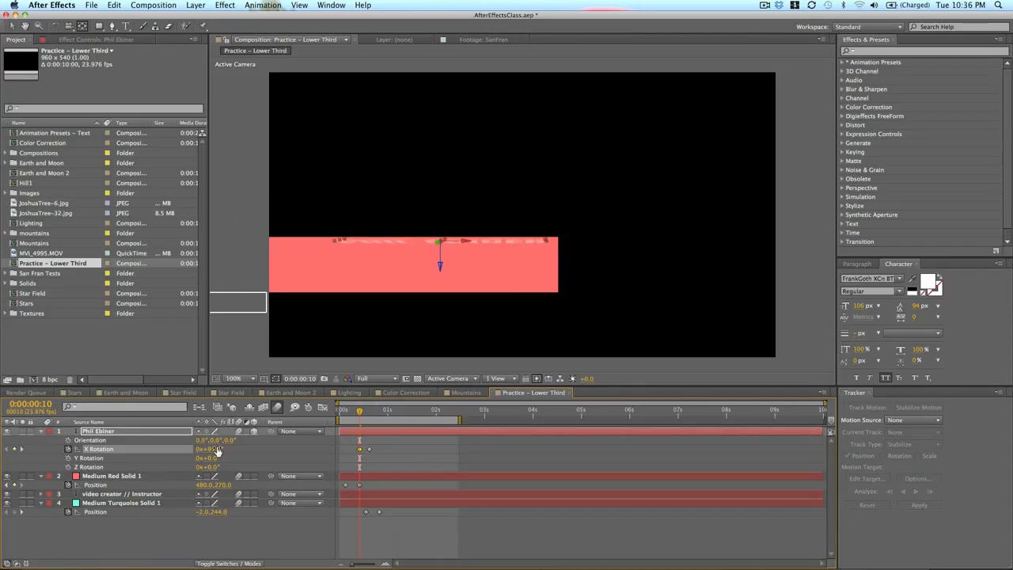
Step: Trim the start of the name text layer to 0:00:00:10 and preview the flip-down animation
{"action": "left_click", "coordinate": [341, 430]}
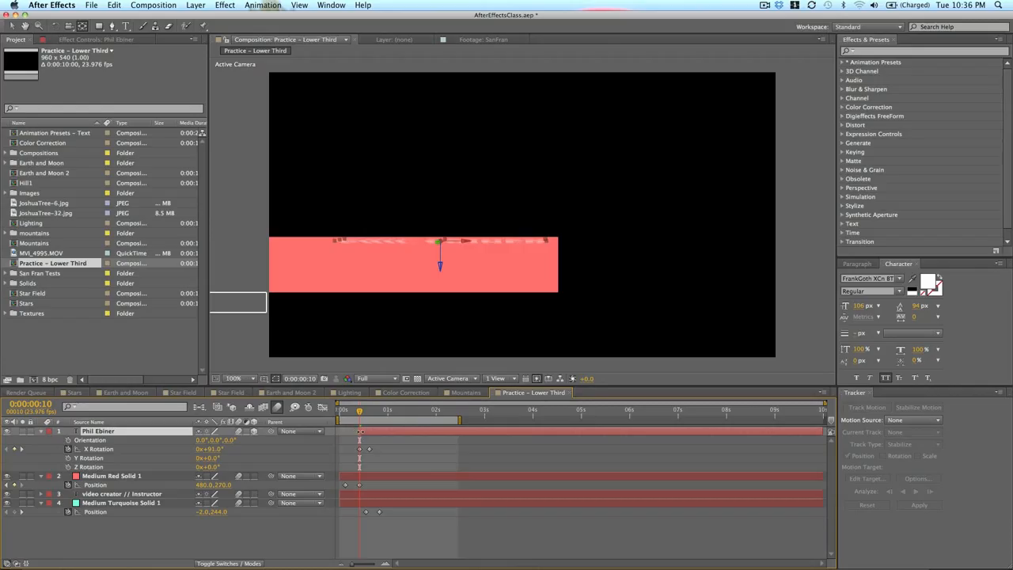
{"action": "left_click_drag", "start_coordinate": [359, 409], "coordinate": [360, 410]}
{"action": "key", "text": "KP_0"}
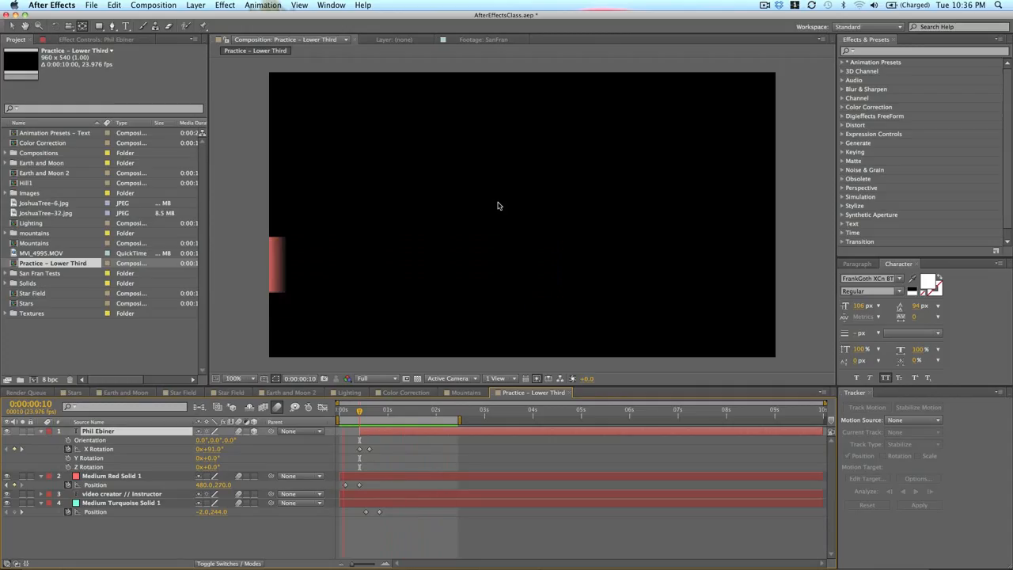
{"action": "key", "text": "space"}
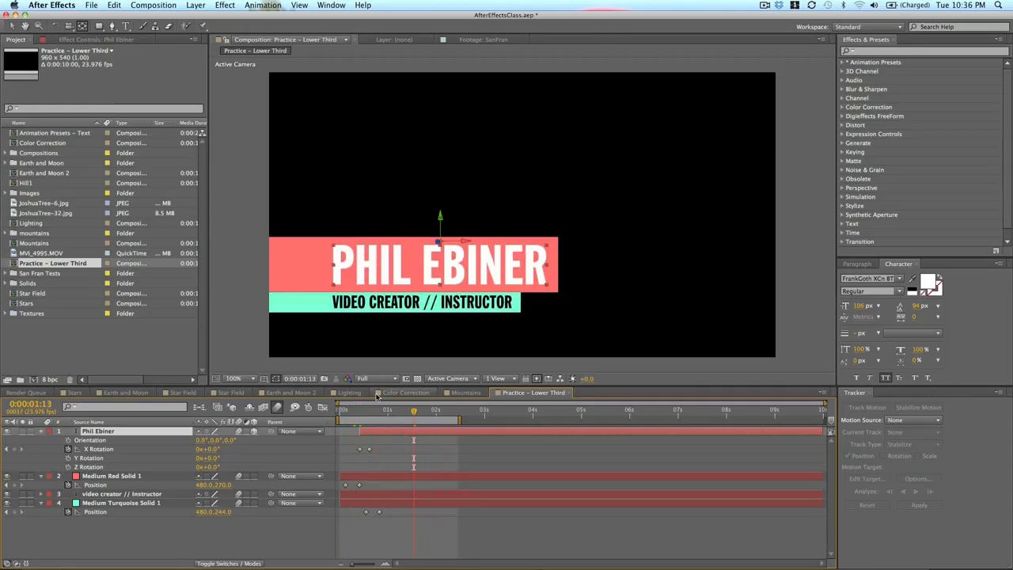
Step: At 0:00:00:20, find the Linear Wipe transition effect and apply it to the subtitle text layer
{"action": "left_click_drag", "start_coordinate": [359, 412], "coordinate": [381, 415]}
{"action": "left_click", "coordinate": [864, 52]}
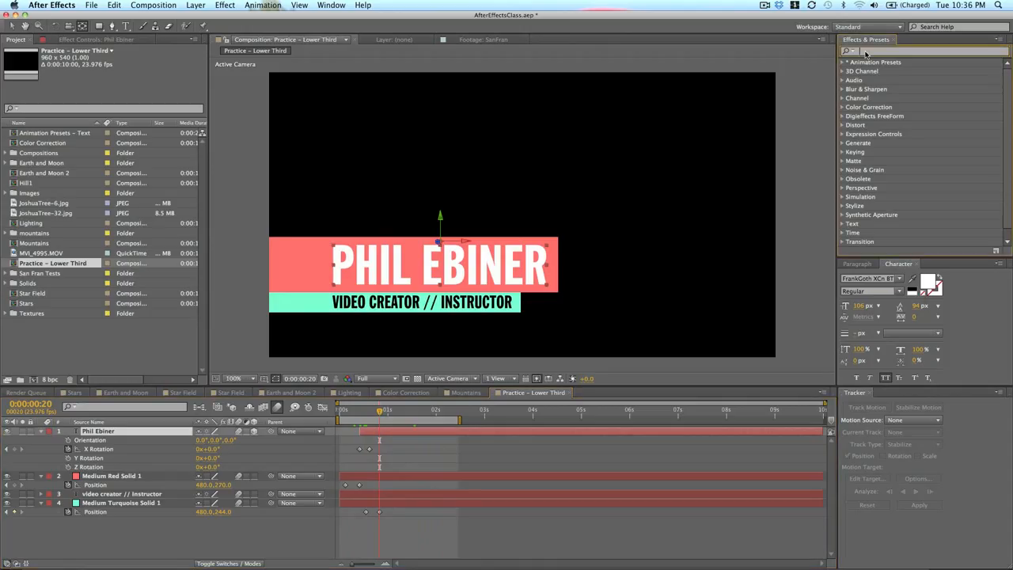
{"action": "type", "text": "linear"}
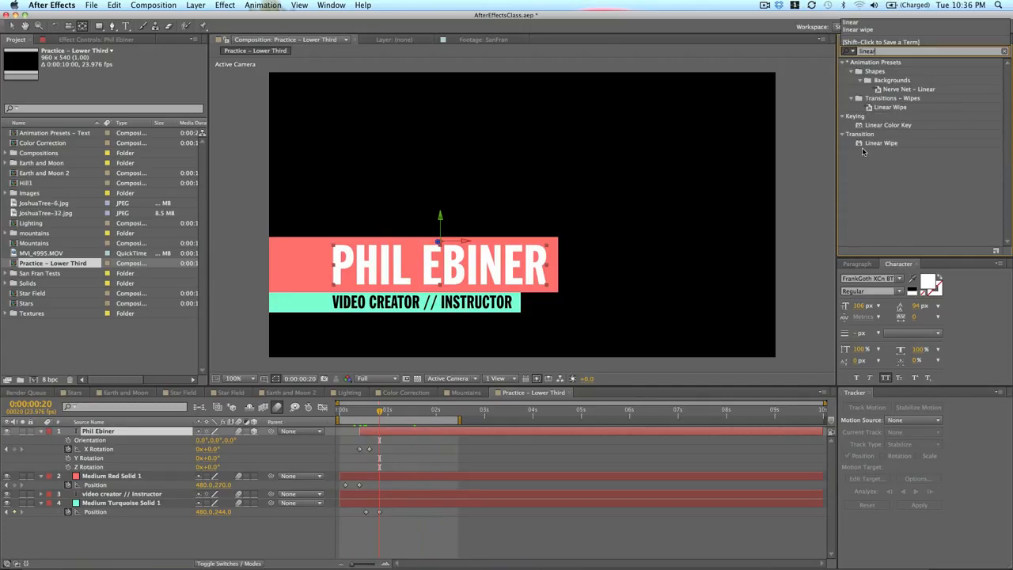
{"action": "left_click_drag", "start_coordinate": [866, 144], "coordinate": [395, 496]}
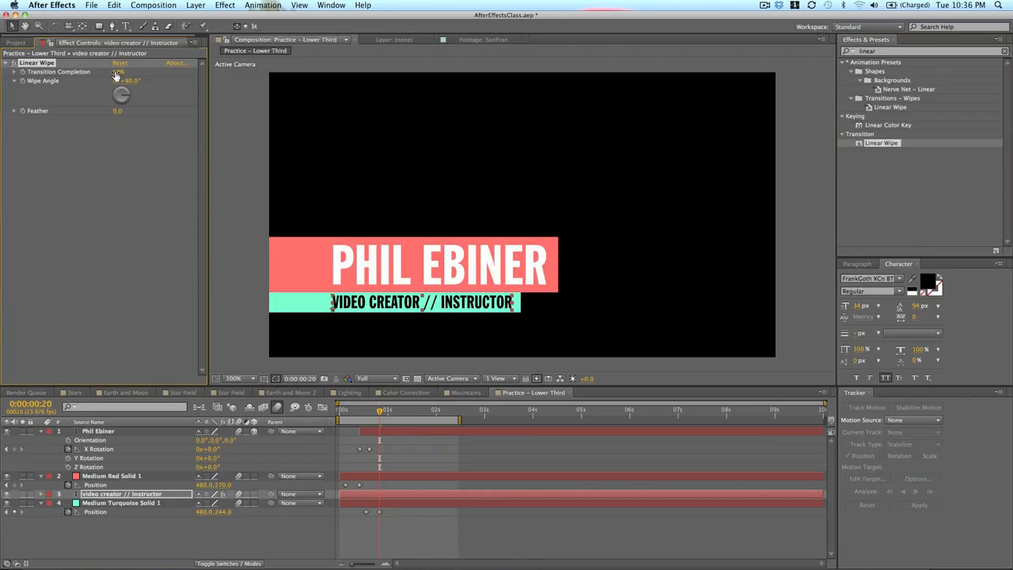
Step: Try the subtitle's wipe at 38% Transition Completion and set its Wipe Angle to 270°
{"action": "mouse_move", "coordinate": [116, 75]}
{"action": "left_mouse_down"}
{"action": "mouse_move", "coordinate": [129, 73]}
{"action": "mouse_move", "coordinate": [113, 77]}
{"action": "left_mouse_up"}
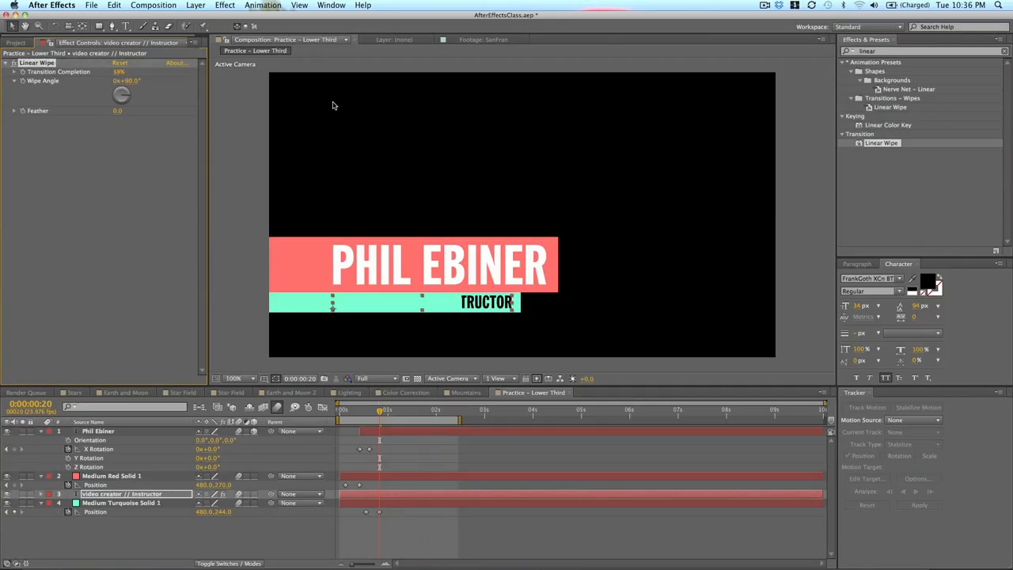
{"action": "left_click", "coordinate": [131, 80]}
{"action": "type", "text": "270"}
{"action": "key", "text": "Return"}
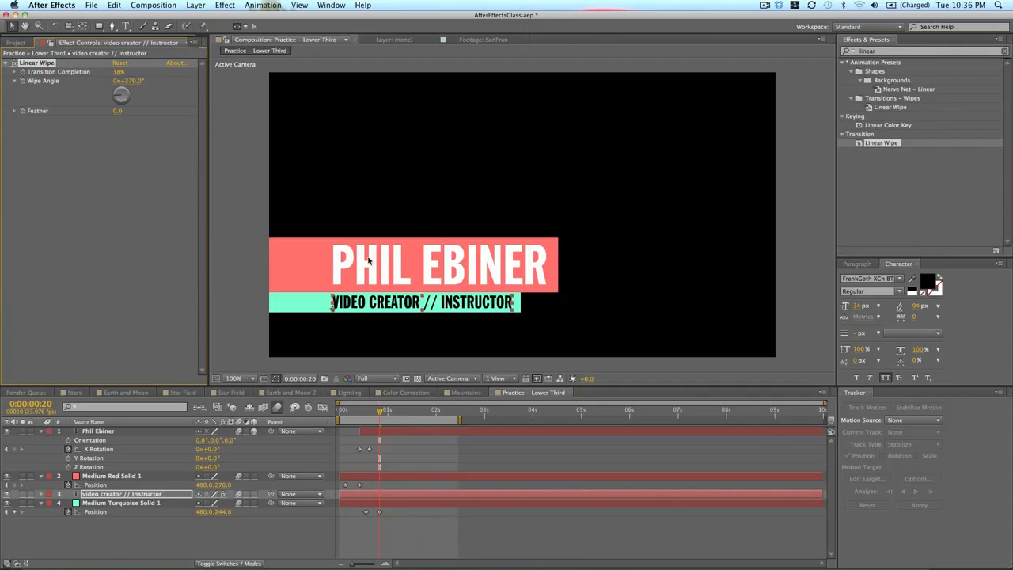
Step: Keyframe the subtitle's Transition Completion from 100% at 0:00:00:20 to 0% at 0:00:01:01 and preview the reveal
{"action": "left_click_drag", "start_coordinate": [119, 72], "coordinate": [121, 73]}
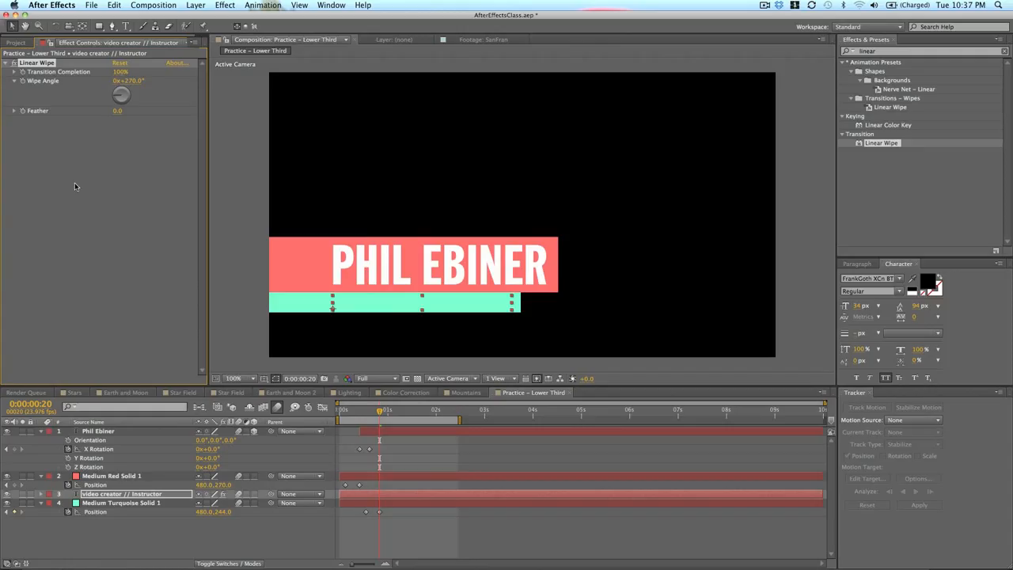
{"action": "left_click", "coordinate": [22, 71]}
{"action": "left_click", "coordinate": [389, 411]}
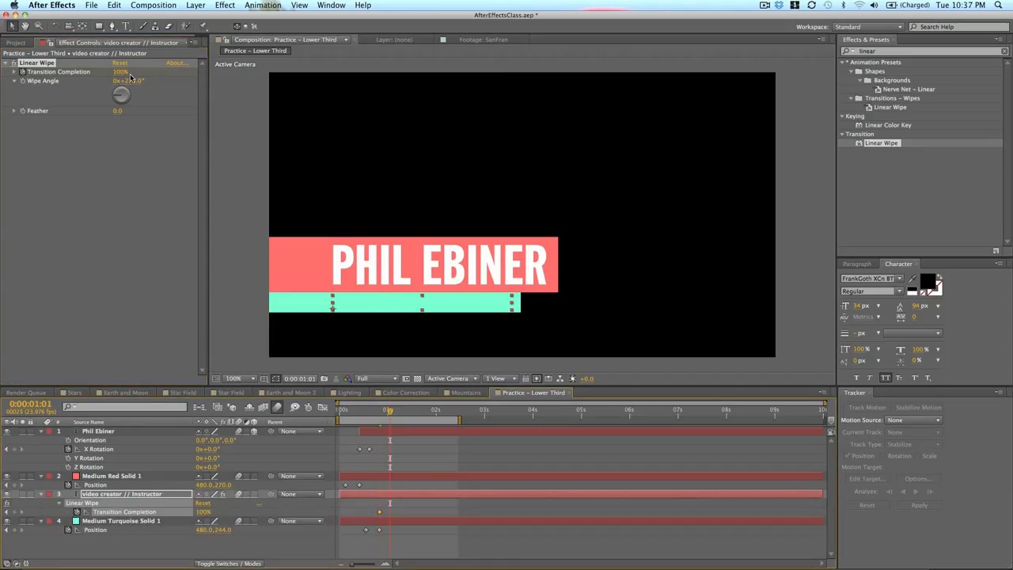
{"action": "left_click_drag", "start_coordinate": [119, 72], "coordinate": [21, 83]}
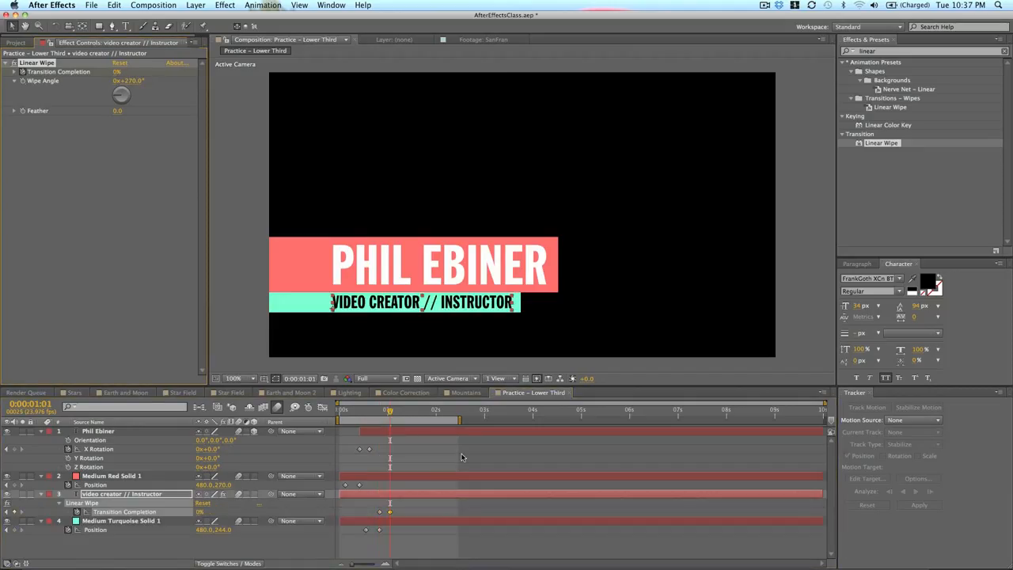
{"action": "key", "text": "KP_0"}
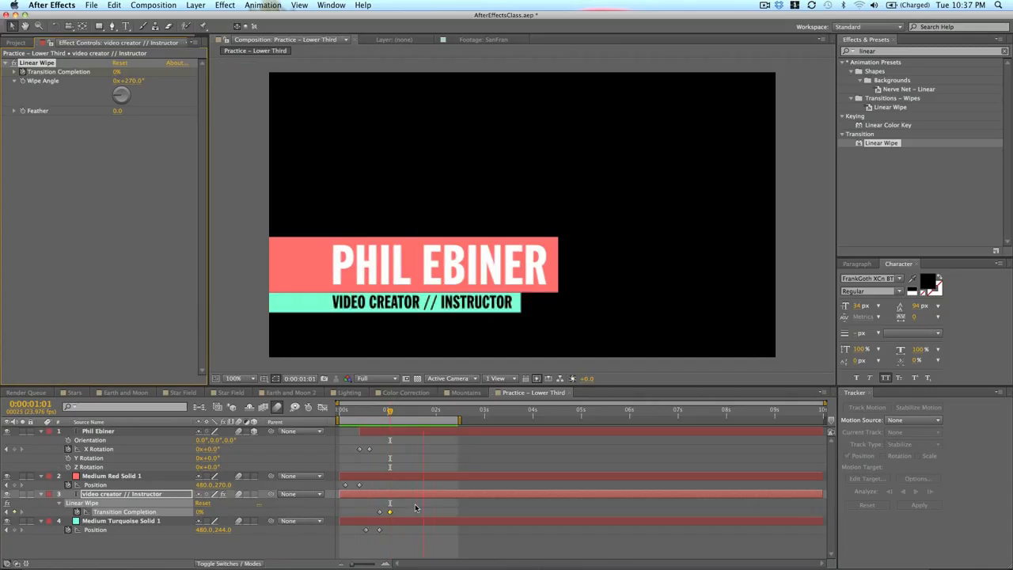
Step: Lengthen the subtitle's wipe by moving its final Transition Completion keyframe farther along the timeline, and preview the slower reveal
{"action": "key", "text": "space"}
{"action": "left_click_drag", "start_coordinate": [390, 511], "coordinate": [405, 514]}
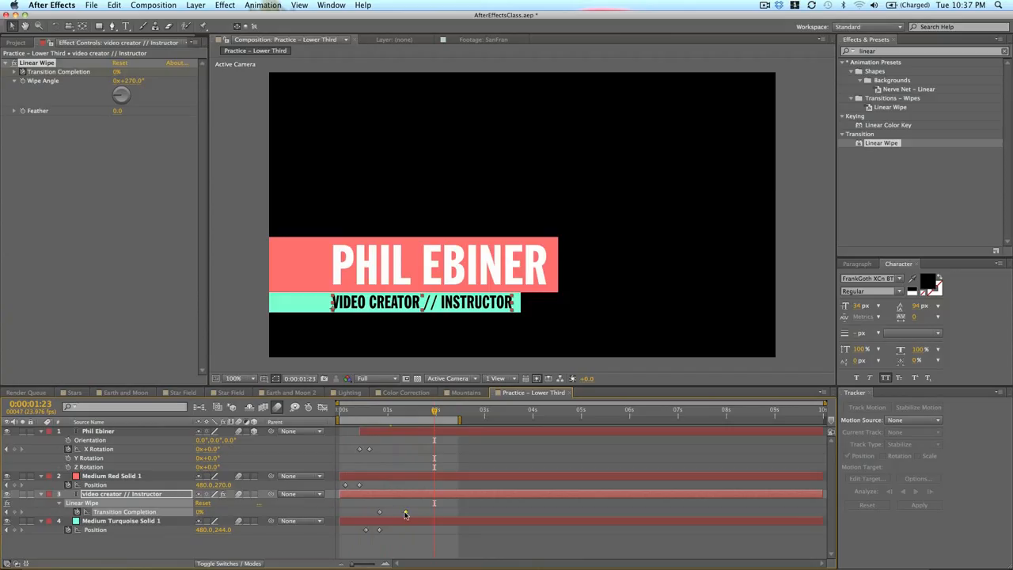
{"action": "key", "text": "KP_0"}
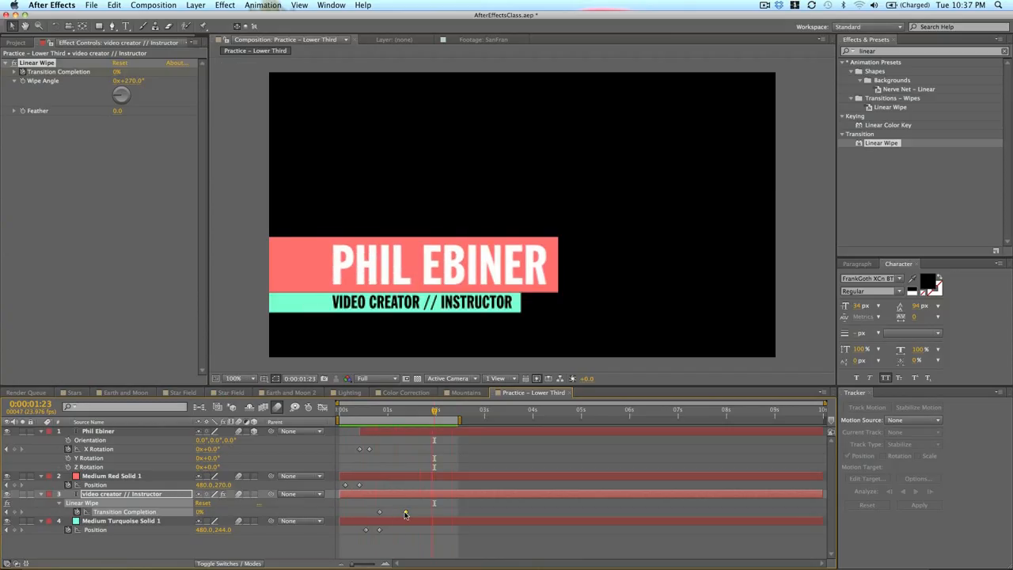
Step: At 0:00:01:01, delete both of the subtitle's Transition Completion keyframes and set Transition Completion to 70%
{"action": "left_click_drag", "start_coordinate": [399, 413], "coordinate": [389, 413]}
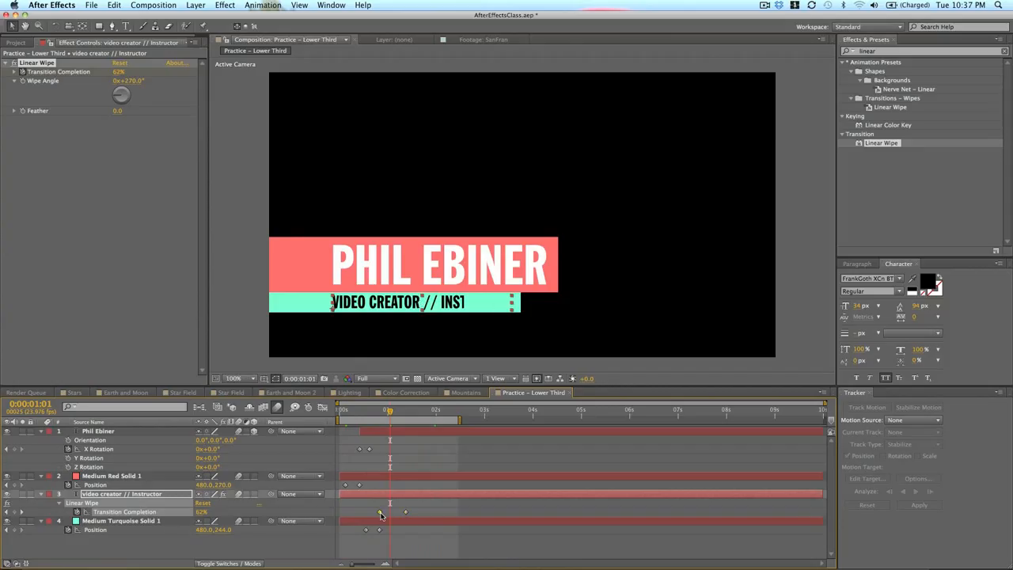
{"action": "key", "text": "Delete"}
{"action": "left_click", "coordinate": [406, 515]}
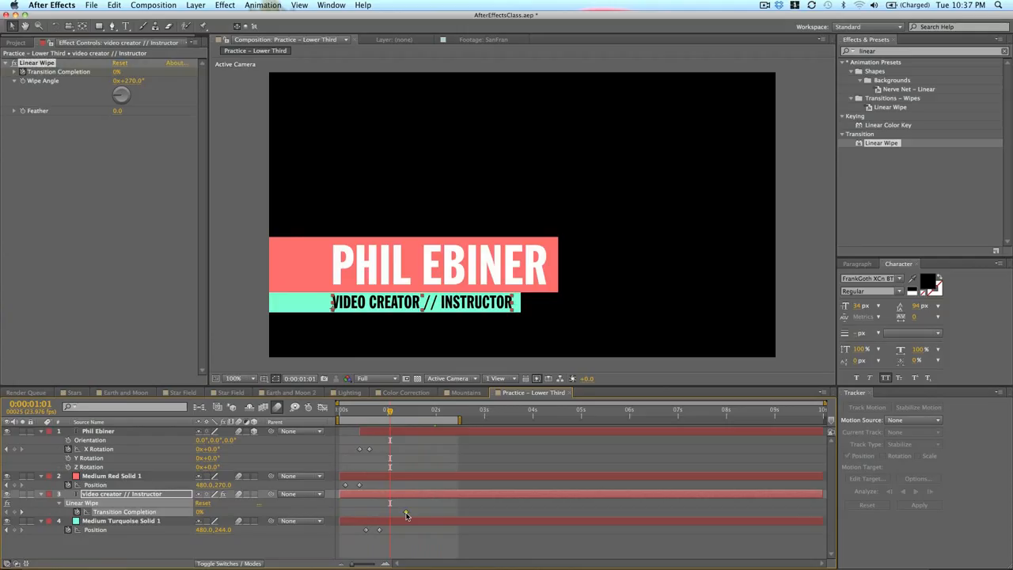
{"action": "left_click_drag", "start_coordinate": [117, 73], "coordinate": [119, 74]}
{"action": "left_click", "coordinate": [130, 74]}
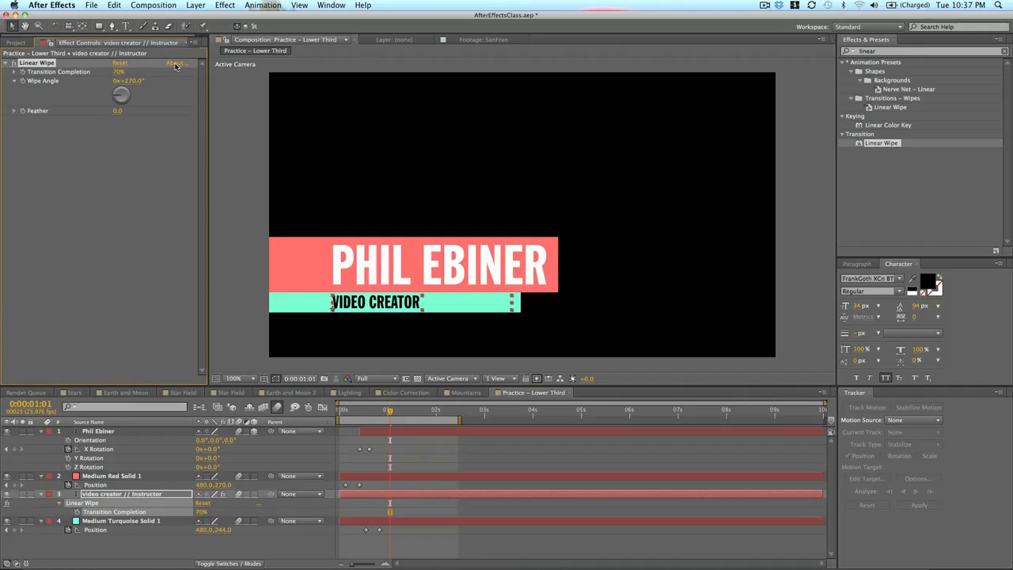
Step: Keyframe the subtitle's Transition Completion from 70% at 0:00:01:01 to 0% at 0:00:01:08 and preview the wipe
{"action": "left_click", "coordinate": [24, 71]}
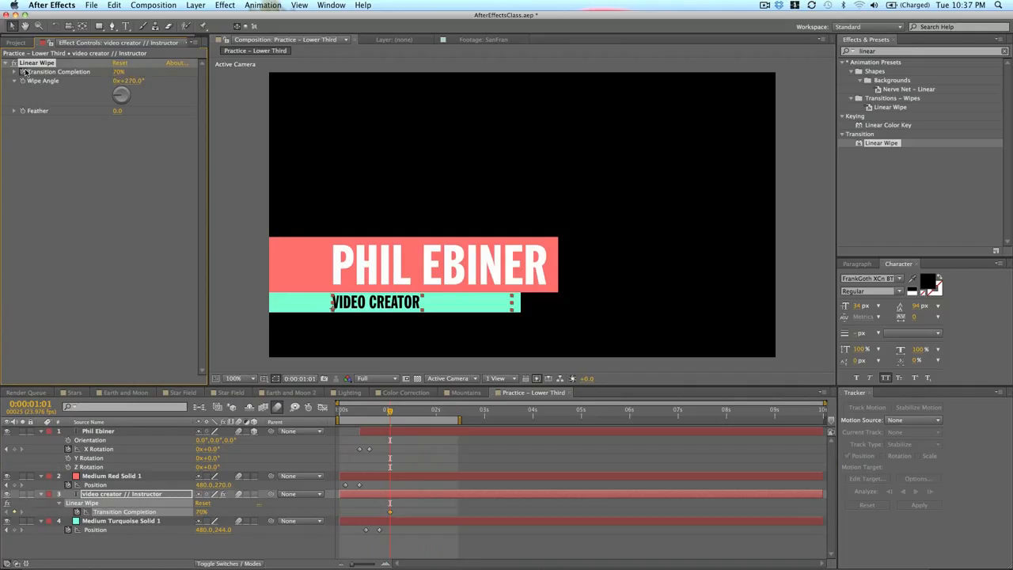
{"action": "left_click", "coordinate": [404, 411]}
{"action": "left_click_drag", "start_coordinate": [119, 72], "coordinate": [265, 78]}
{"action": "left_click_drag", "start_coordinate": [126, 73], "coordinate": [112, 73]}
{"action": "left_click", "coordinate": [120, 72]}
{"action": "type", "text": "0"}
{"action": "key", "text": "Return"}
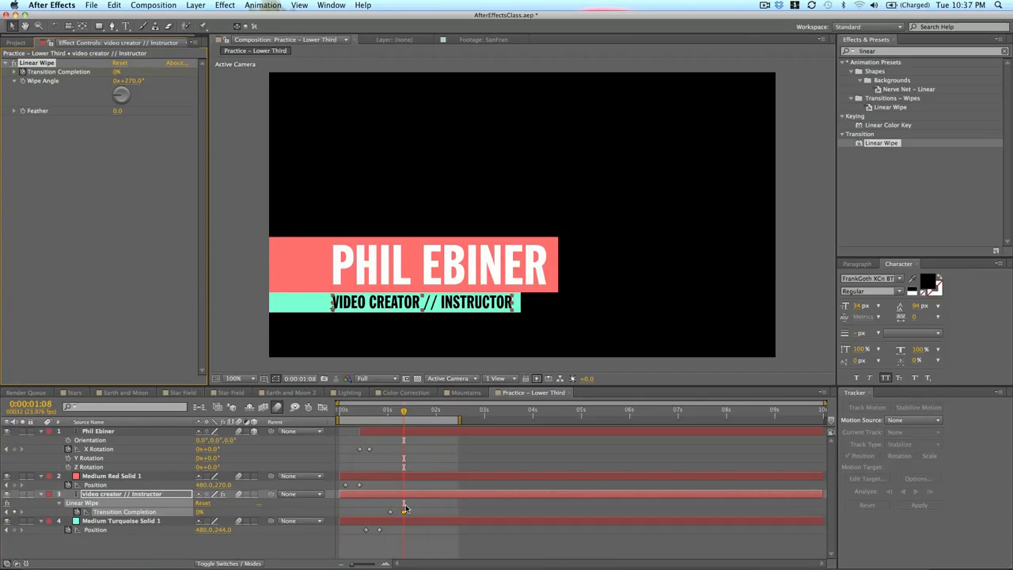
{"action": "key", "text": "space"}
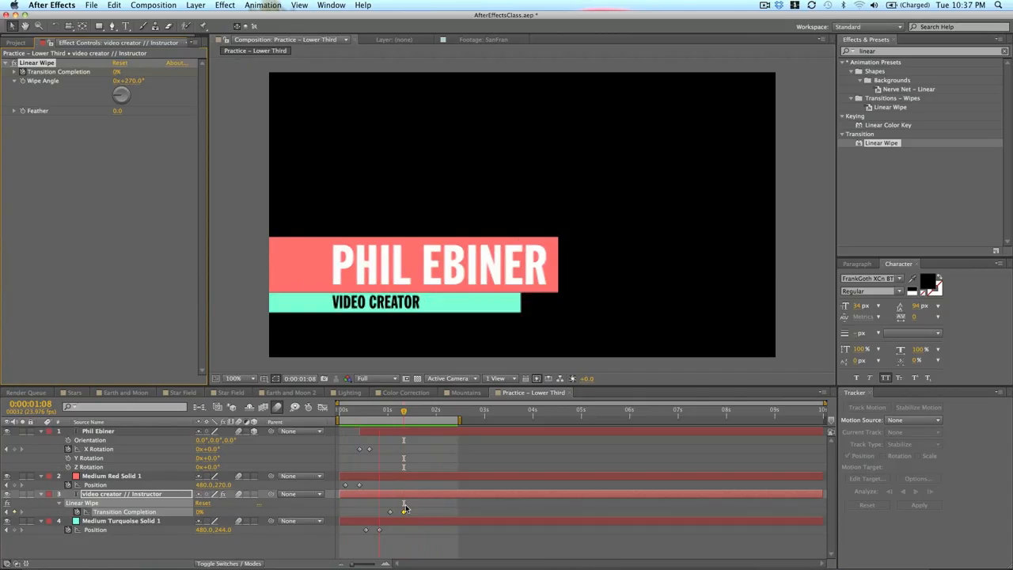
{"action": "left_click", "coordinate": [403, 510]}
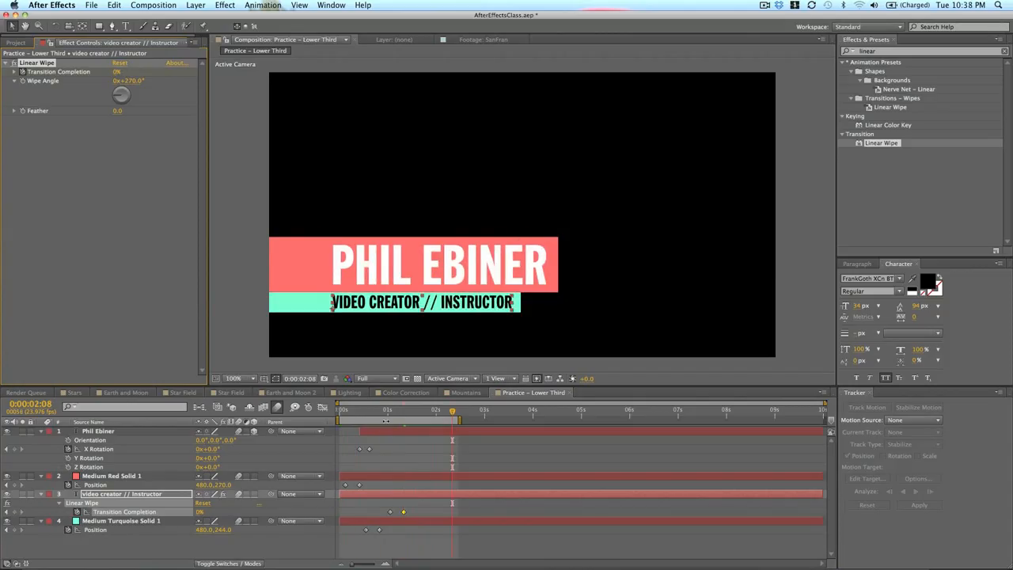
Step: Make the subtitle a 3D layer and add a 0° Y Rotation keyframe at 0:00:01:01
{"action": "left_click", "coordinate": [389, 412]}
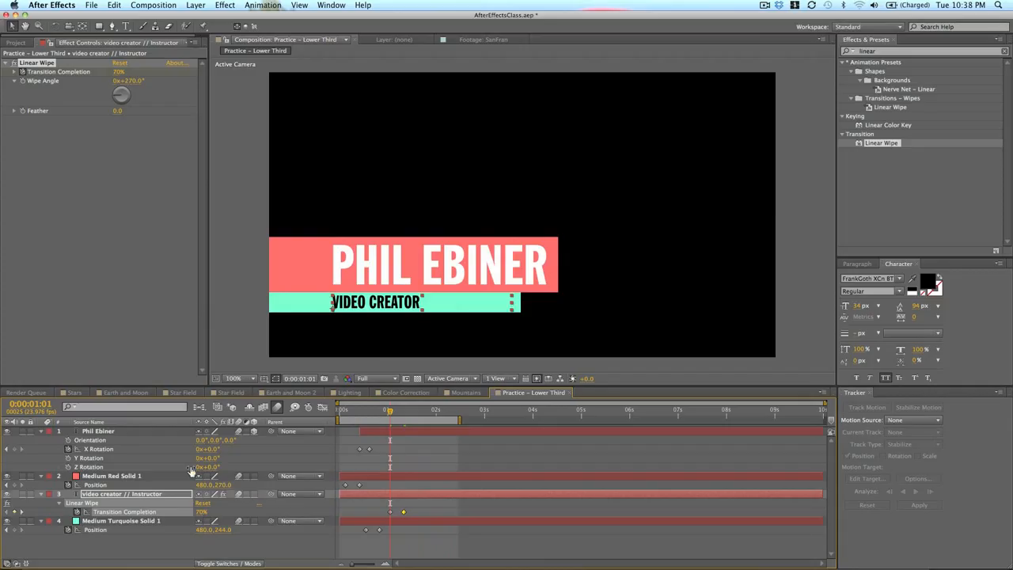
{"action": "key", "text": "r"}
{"action": "left_click", "coordinate": [252, 494]}
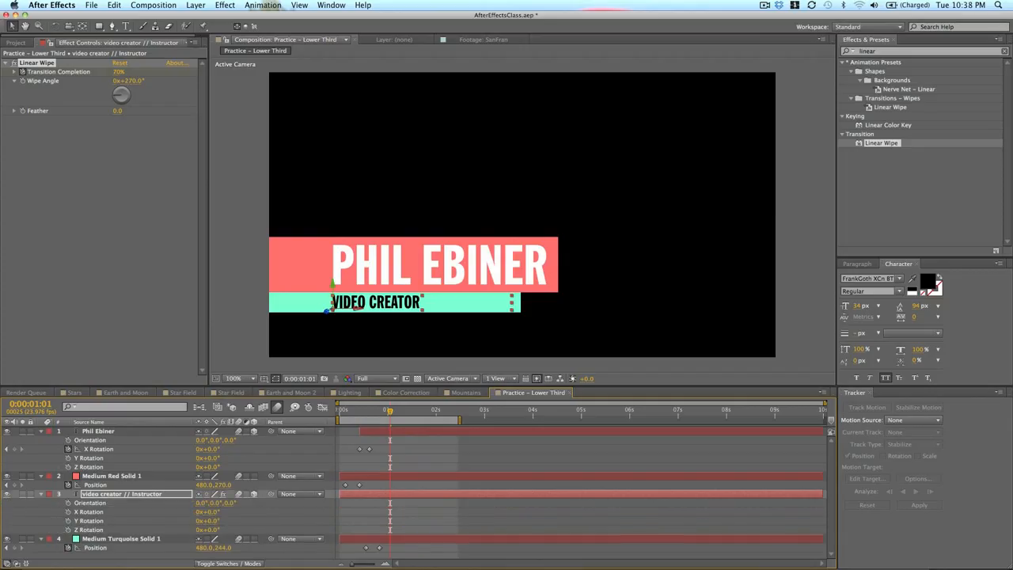
{"action": "left_click_drag", "start_coordinate": [209, 521], "coordinate": [242, 520]}
{"action": "key", "text": "super+z"}
{"action": "left_click", "coordinate": [67, 521]}
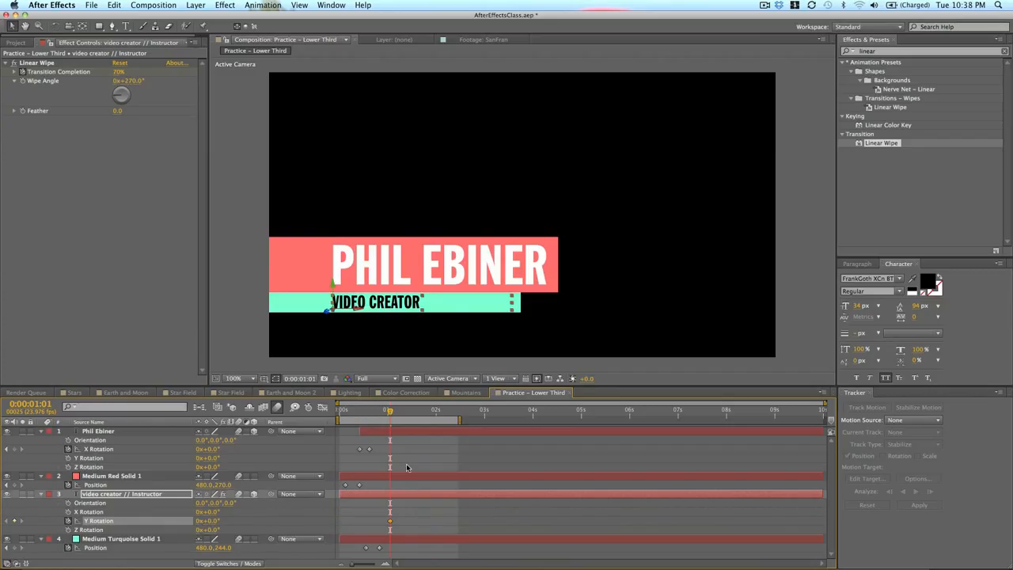
Step: At 0:00:00:20, keyframe the subtitle's Y Rotation at -104° so the text starts turned out of view
{"action": "key", "text": "u"}
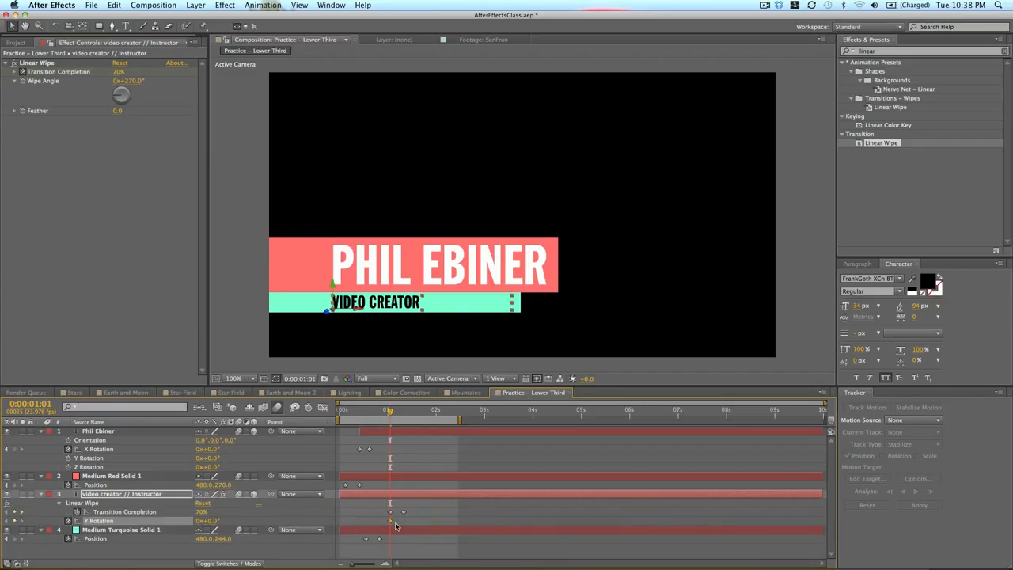
{"action": "left_click_drag", "start_coordinate": [389, 410], "coordinate": [386, 410]}
{"action": "mouse_move", "coordinate": [209, 520]}
{"action": "left_mouse_down"}
{"action": "mouse_move", "coordinate": [183, 531]}
{"action": "mouse_move", "coordinate": [216, 515]}
{"action": "mouse_move", "coordinate": [211, 522]}
{"action": "left_mouse_up"}
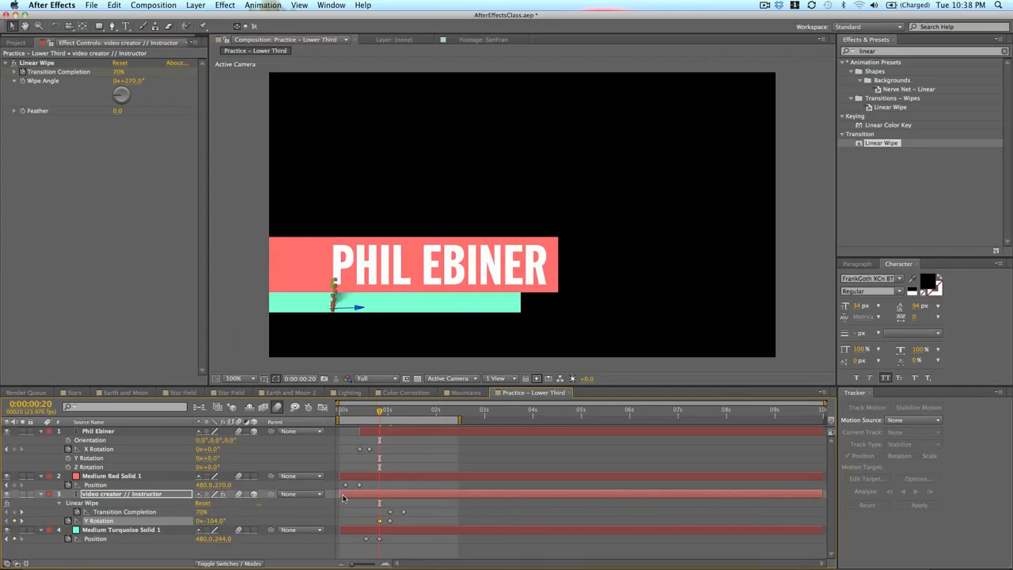
Step: Trim the start of the subtitle layer to 0:00:00:20 and preview the swing-in animation
{"action": "left_click", "coordinate": [338, 493]}
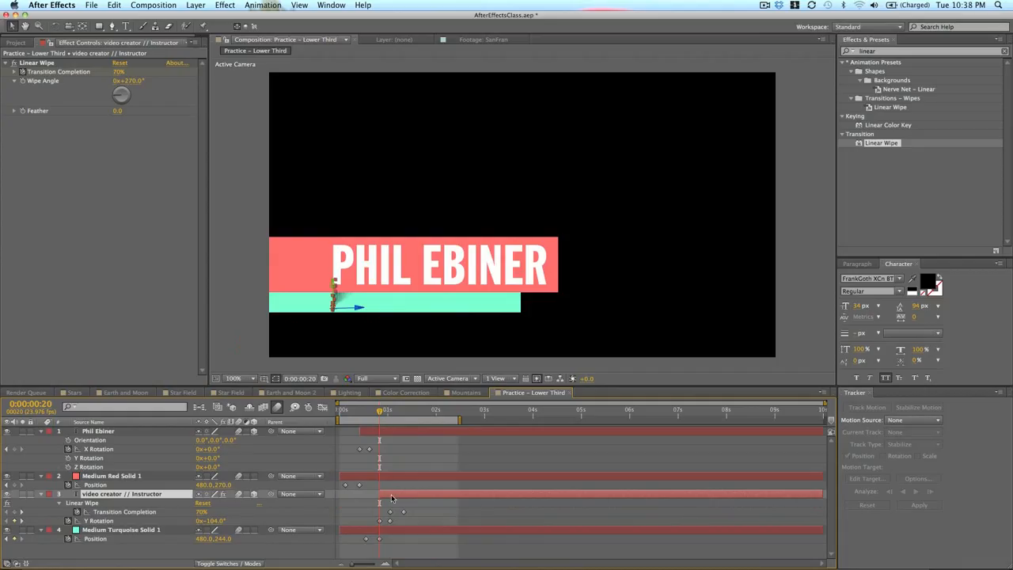
{"action": "key", "text": "space"}
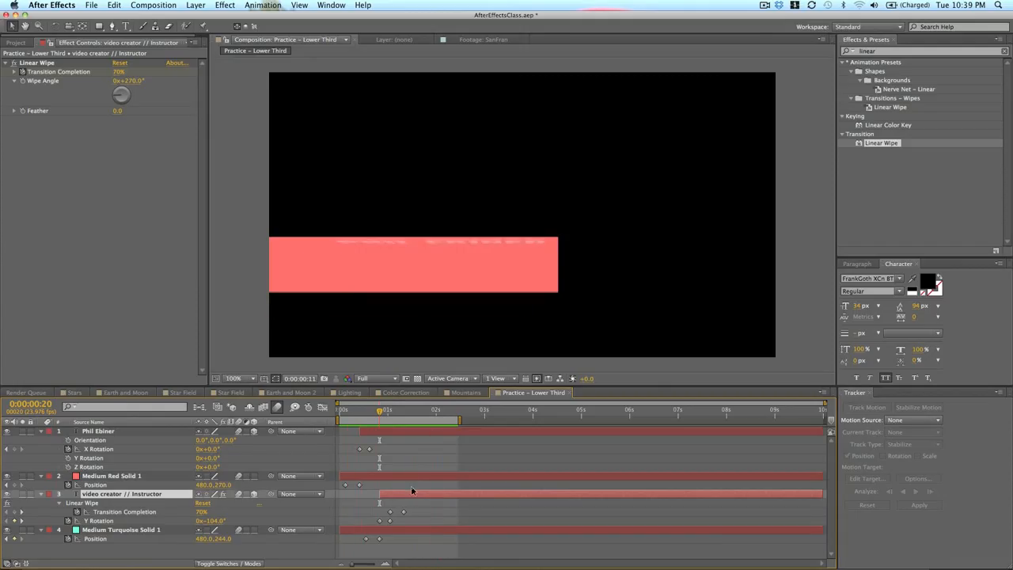
Step: Move the subtitle's 0% Transition Completion keyframe to about 0:00:01:21 to slow the wipe
{"action": "left_click", "coordinate": [410, 510]}
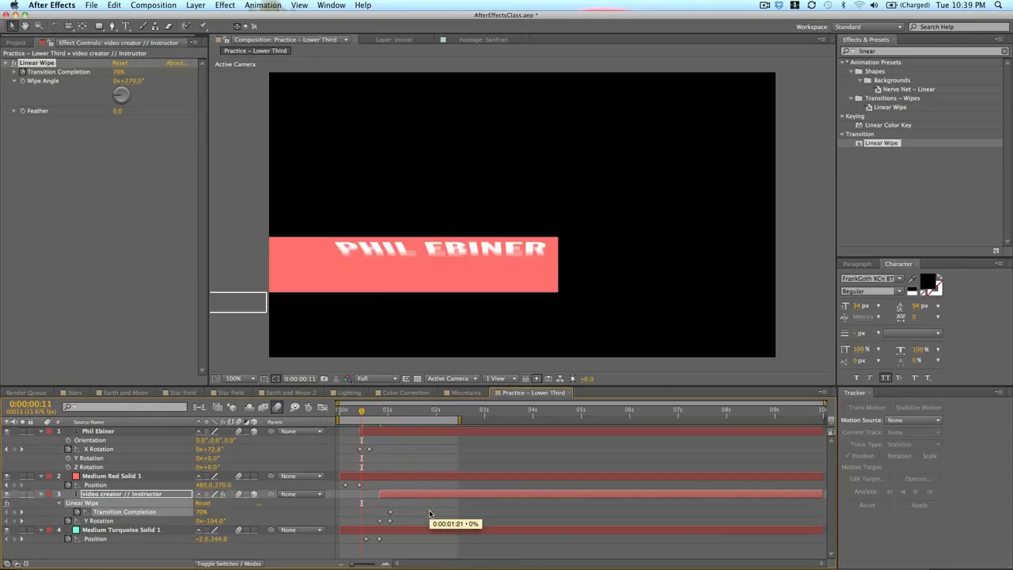